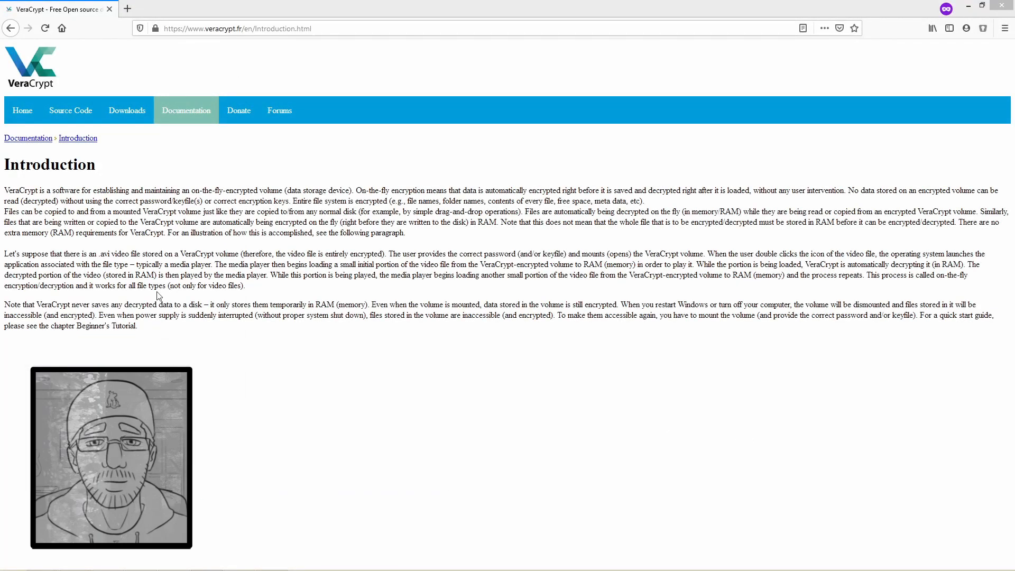
- Open the VeraCrypt Downloads page and scroll through the latest release list
{"action": "left_click", "coordinate": [127, 111]}
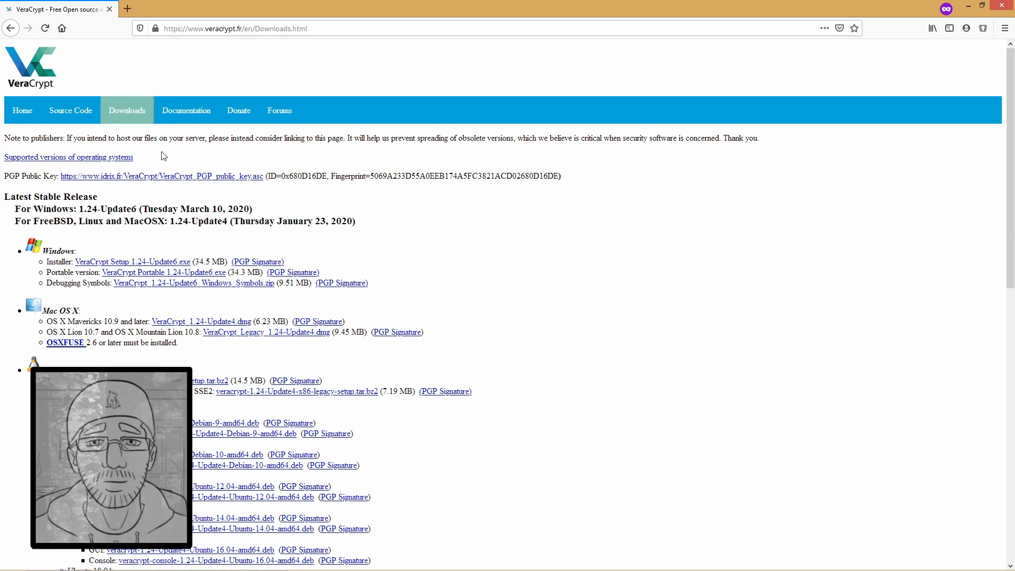
{"action": "scroll", "coordinate": [158, 151], "scroll_direction": "down", "scroll_amount": 4}
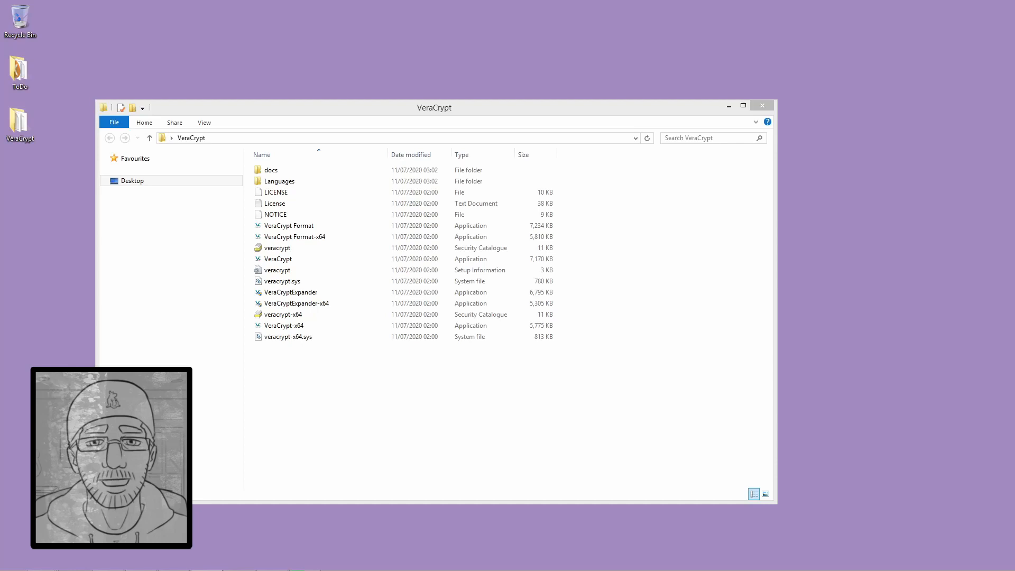
- Launch VeraCrypt-x64 from the VeraCrypt folder and minimize the Explorer window
{"action": "left_click", "coordinate": [419, 379]}
{"action": "left_click", "coordinate": [316, 328]}
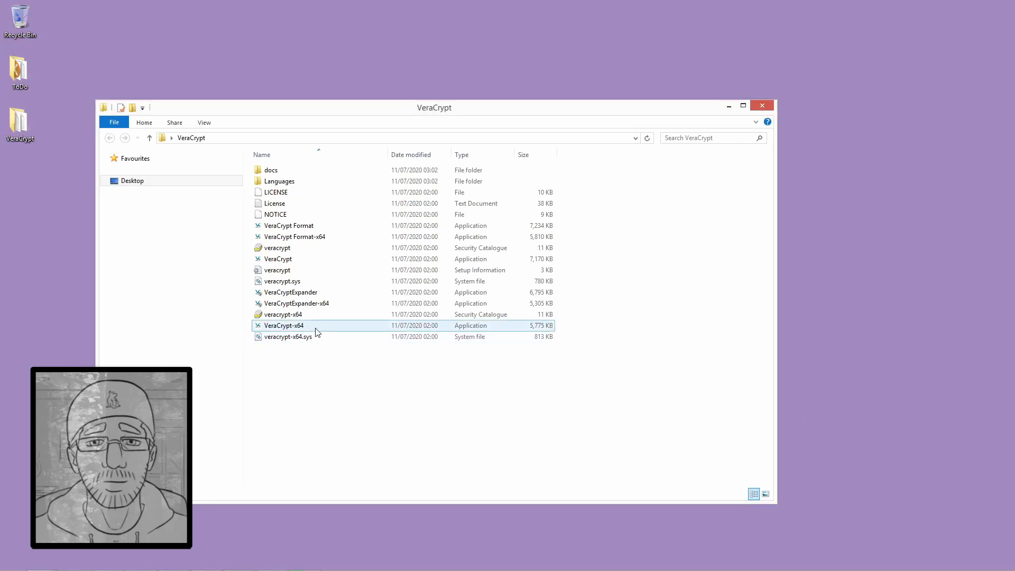
{"action": "left_click", "coordinate": [301, 327]}
{"action": "left_click", "coordinate": [288, 261]}
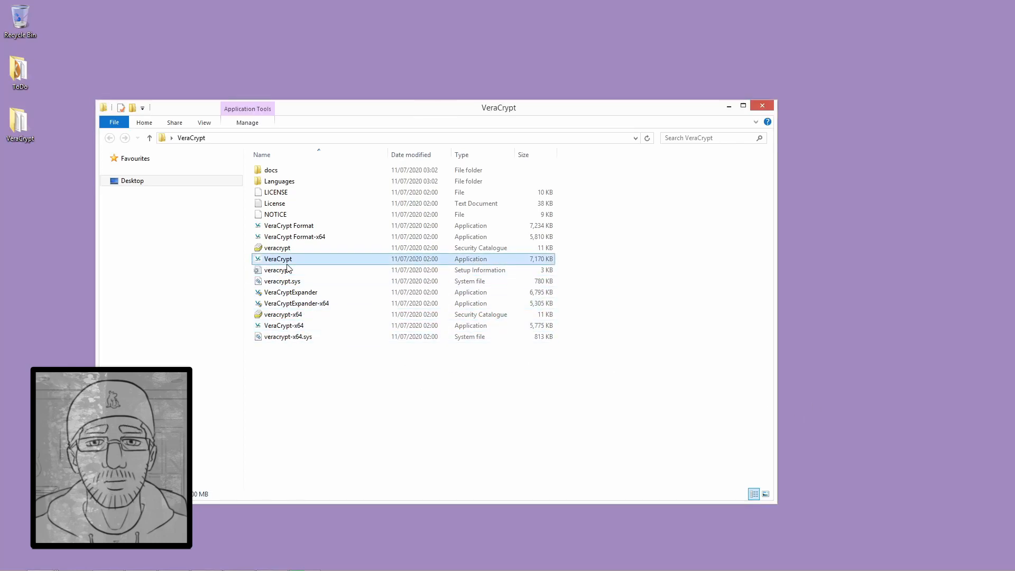
{"action": "double_click", "coordinate": [284, 328]}
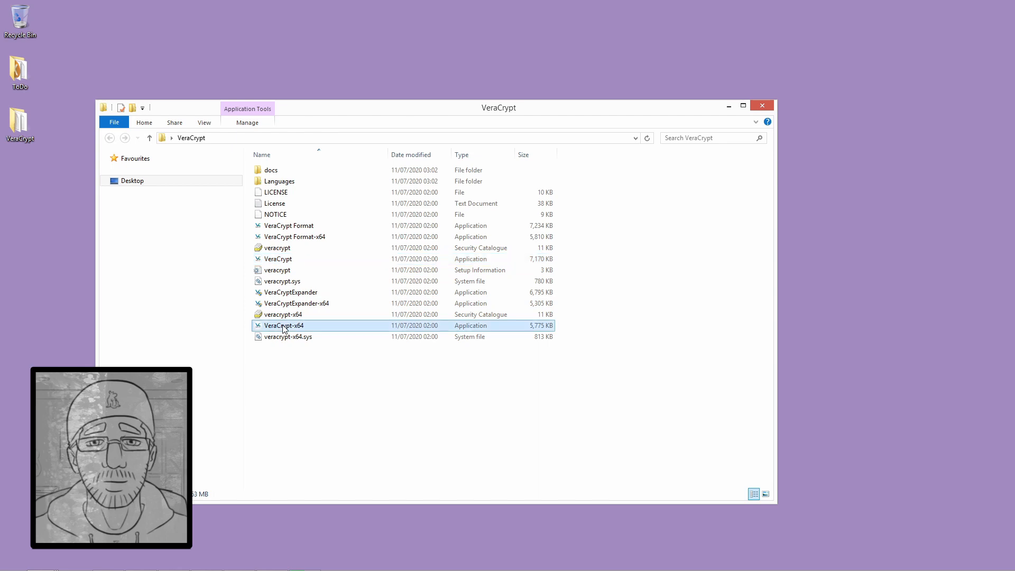
{"action": "left_click", "coordinate": [828, 25]}
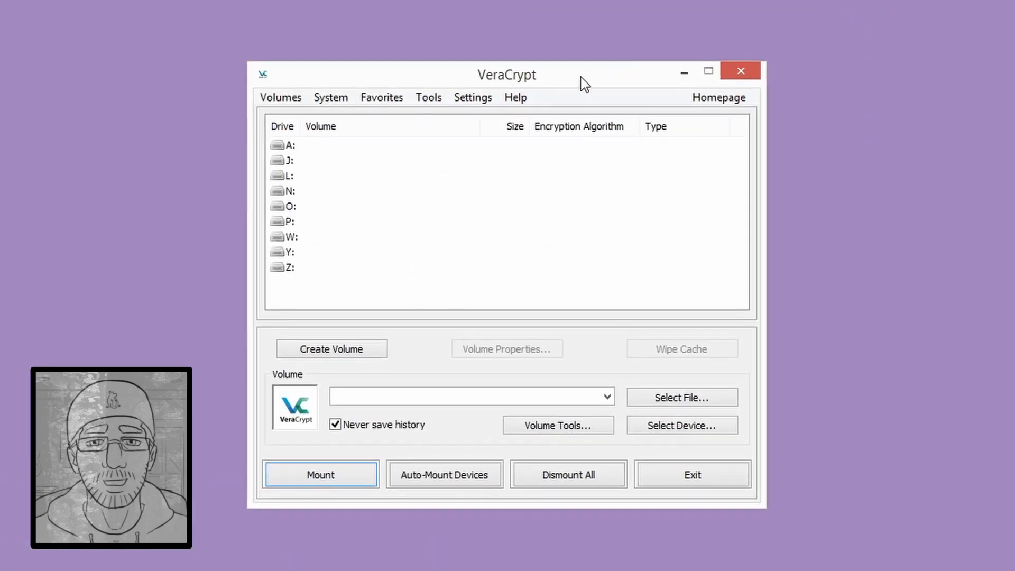
- Choose Volumes > Create New Volume, keeping 'Create an encrypted file container' selected
{"action": "left_click", "coordinate": [311, 120]}
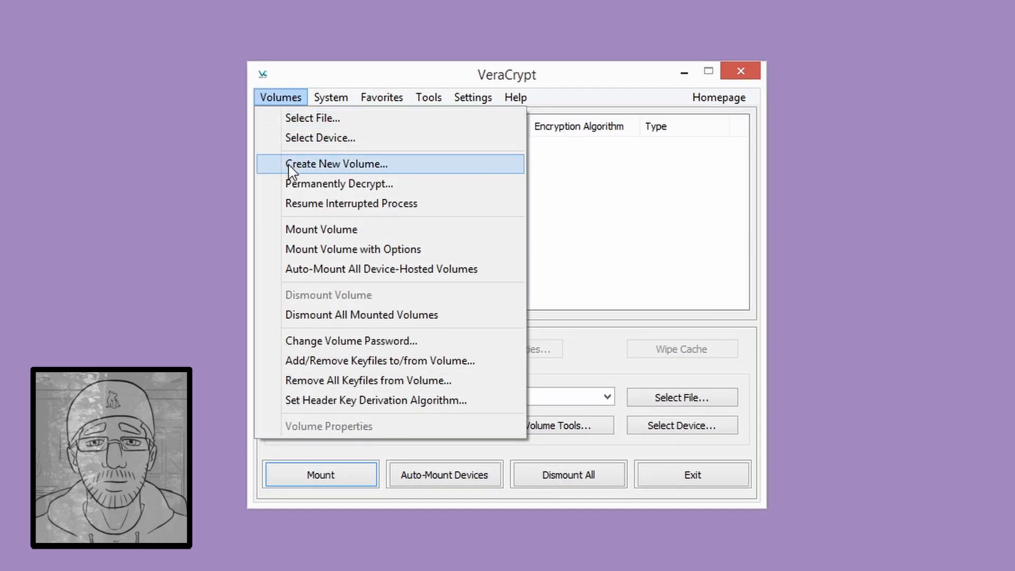
{"action": "left_click", "coordinate": [289, 165]}
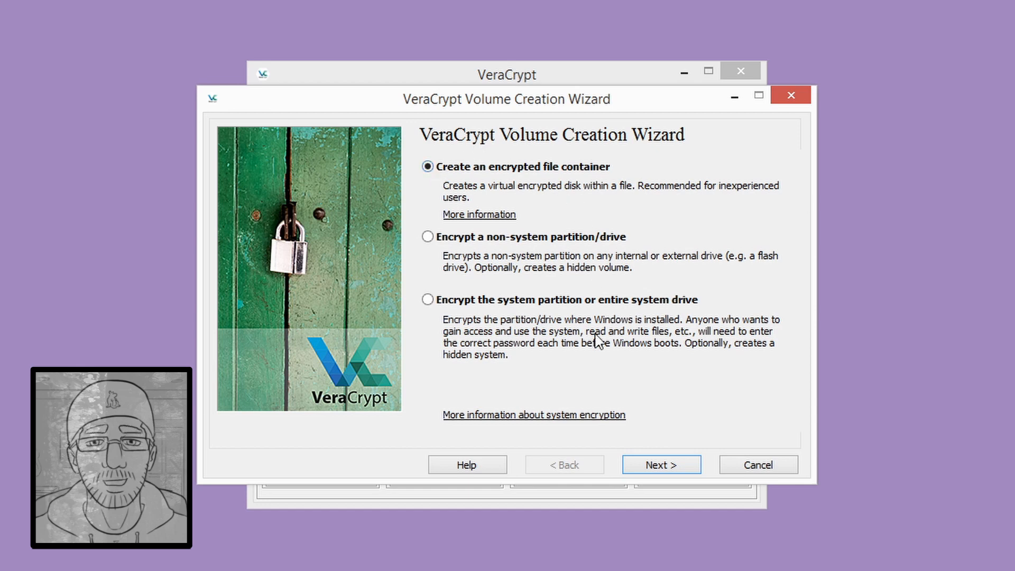
- Choose a hidden VeraCrypt volume created in Normal mode
{"action": "left_click", "coordinate": [657, 469]}
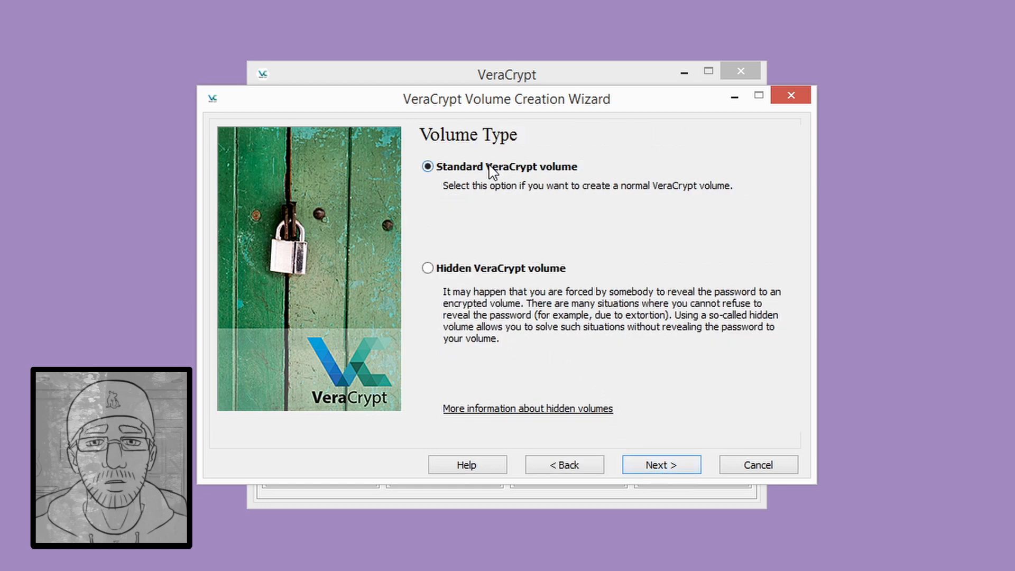
{"action": "left_click", "coordinate": [510, 270]}
{"action": "left_click", "coordinate": [655, 469]}
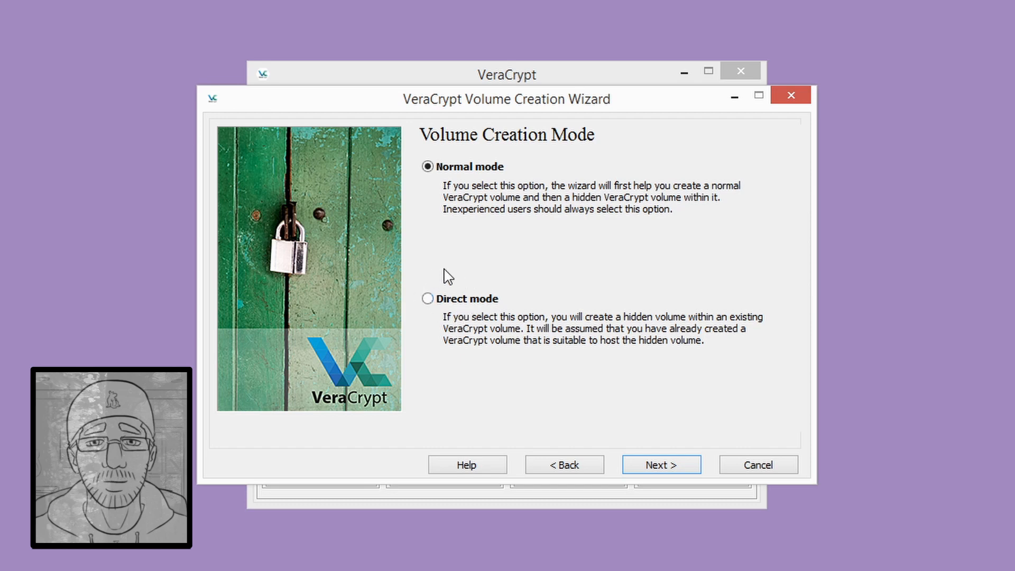
{"action": "left_click", "coordinate": [642, 463]}
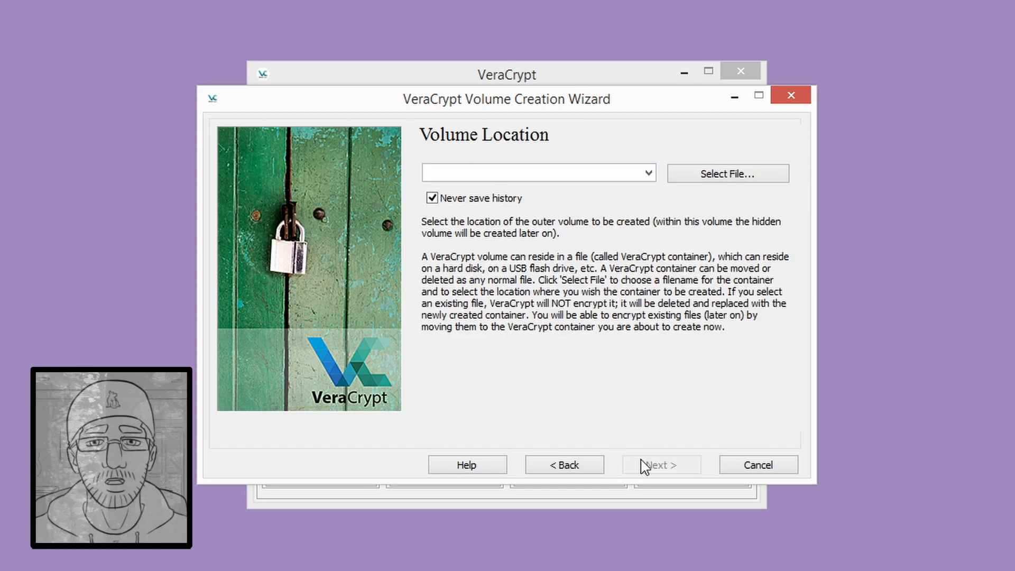
- Set the container file location to testContainer.mp3
{"action": "left_click", "coordinate": [574, 170]}
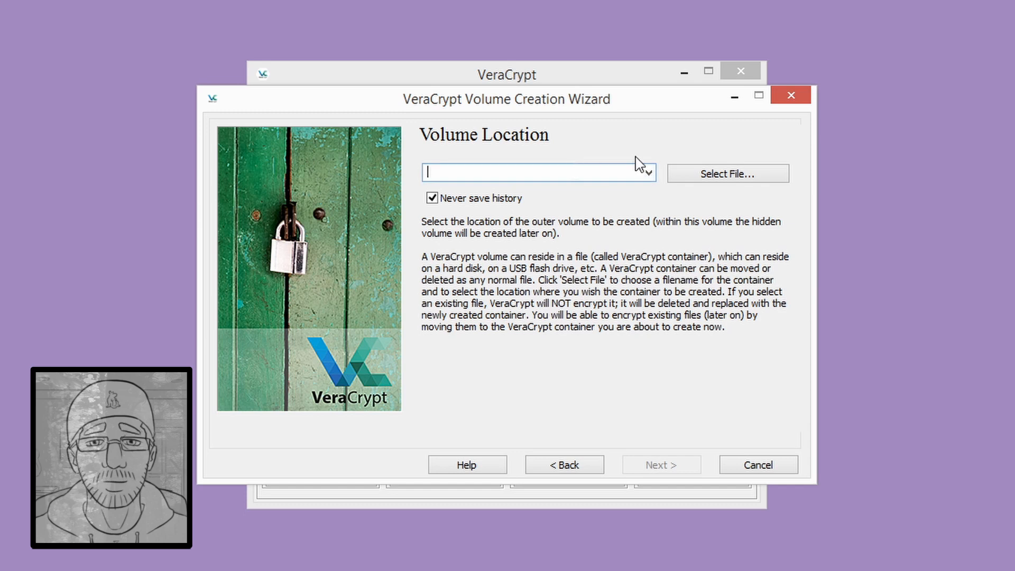
{"action": "type", "text": "testConta"}
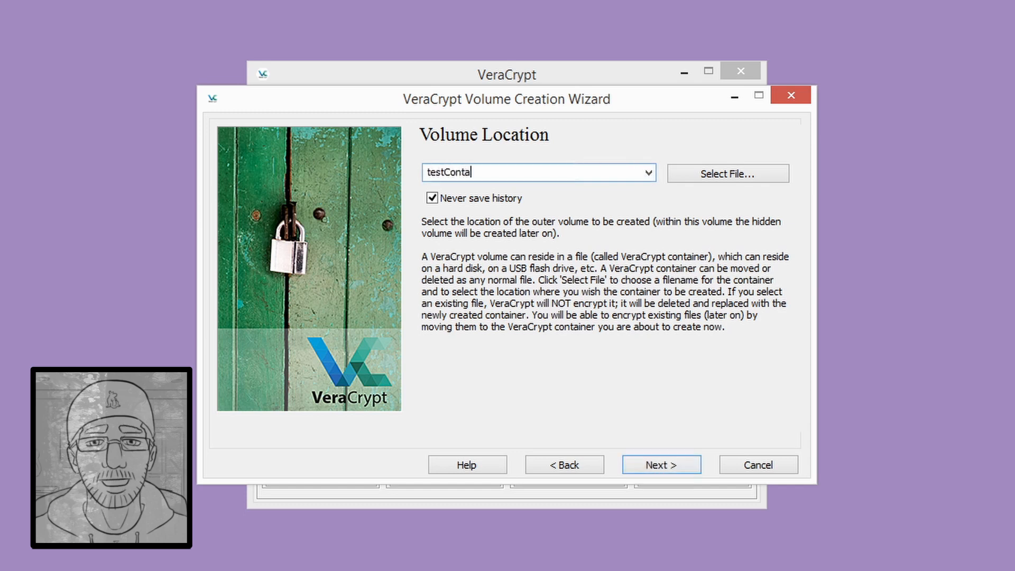
{"action": "type", "text": "iner.mp3"}
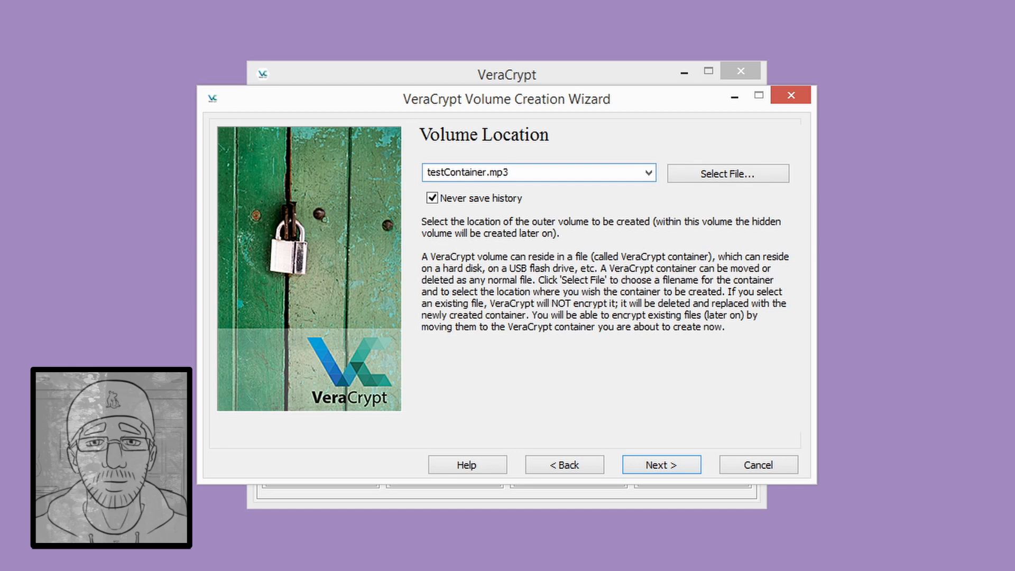
{"action": "left_click", "coordinate": [647, 468]}
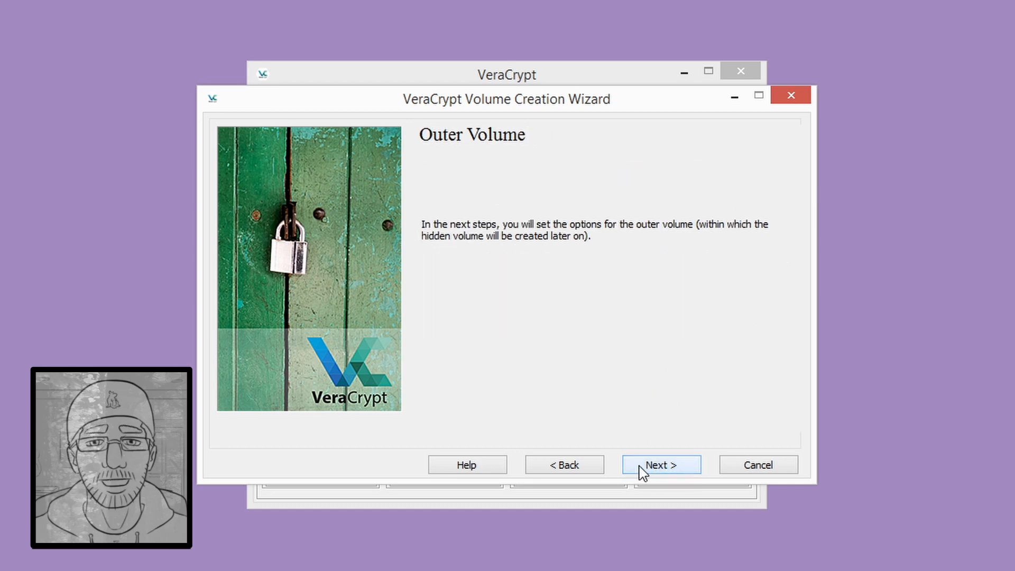
- Run the algorithm benchmark, then keep AES with SHA-512 for the outer volume
{"action": "left_click", "coordinate": [641, 471]}
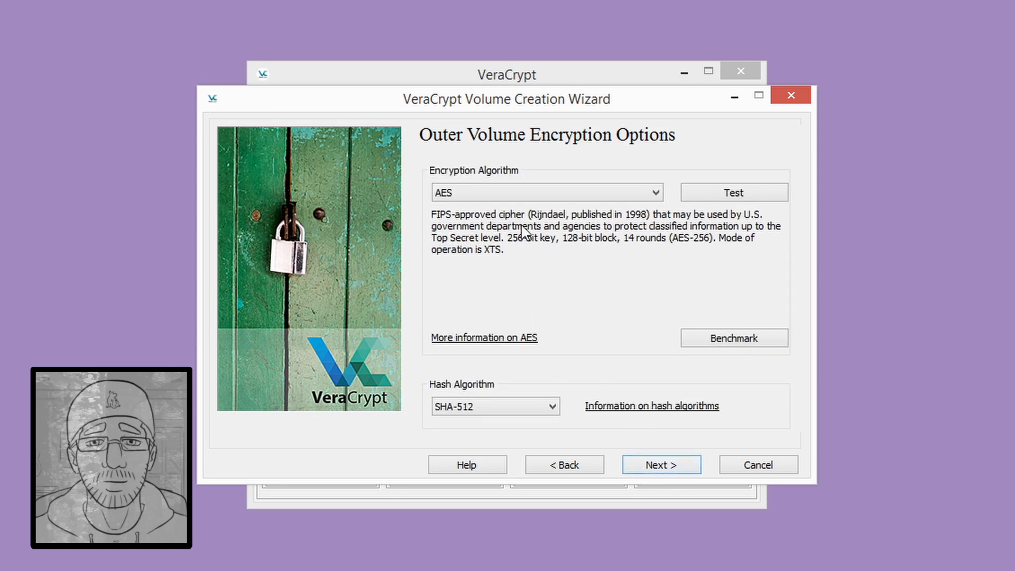
{"action": "left_click", "coordinate": [735, 337]}
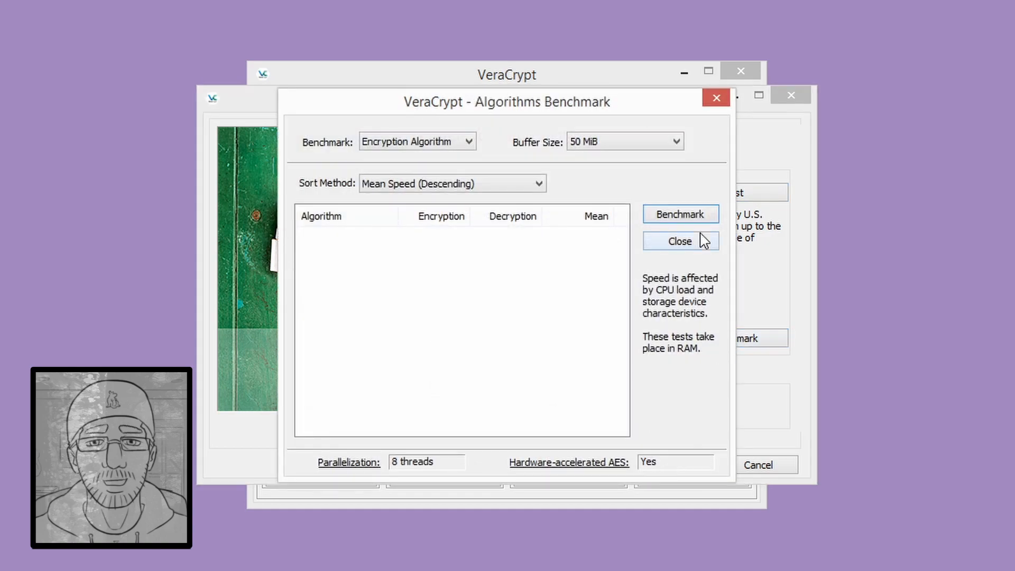
{"action": "left_click", "coordinate": [702, 247]}
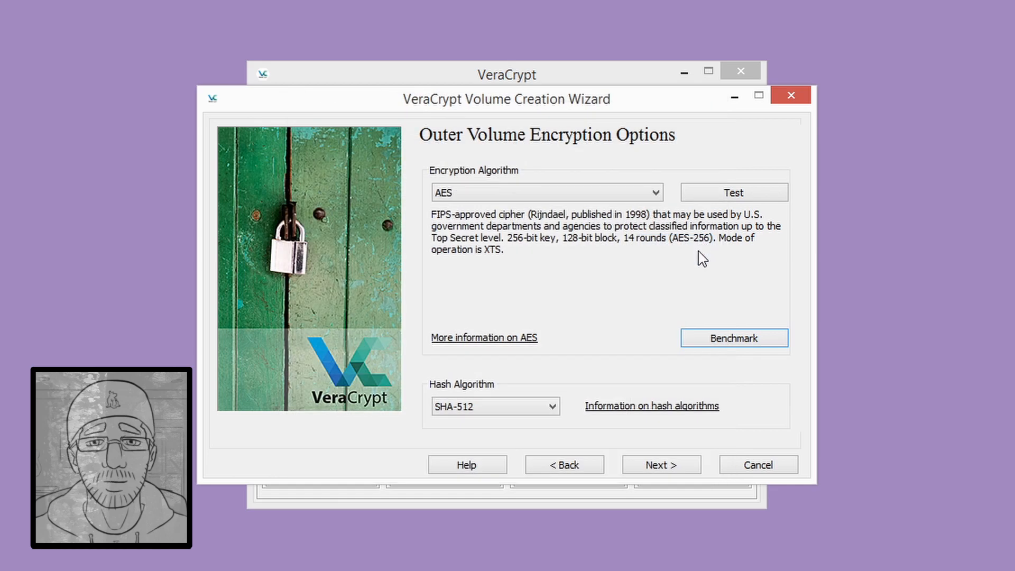
{"action": "left_click", "coordinate": [740, 340]}
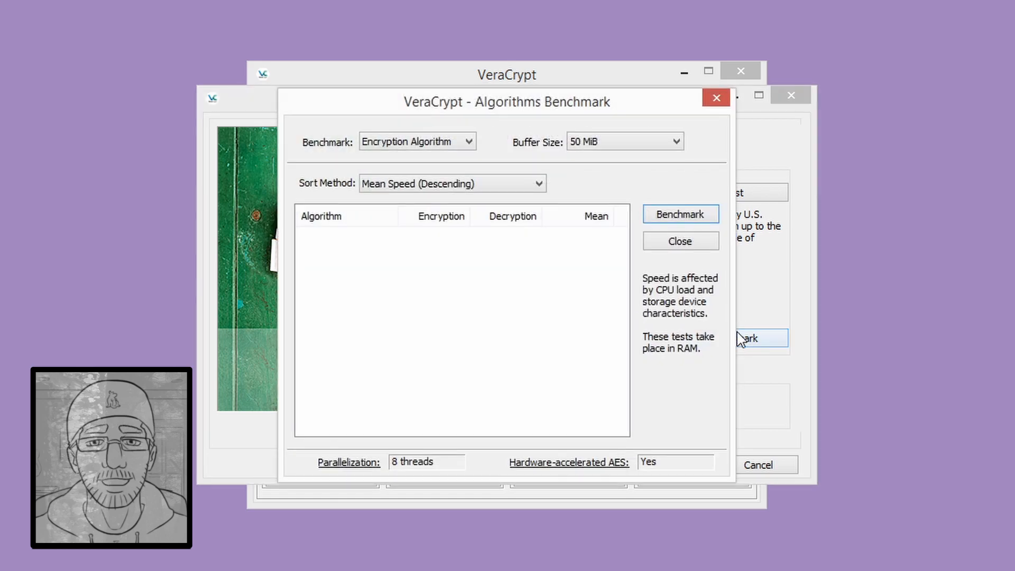
{"action": "left_click", "coordinate": [690, 221]}
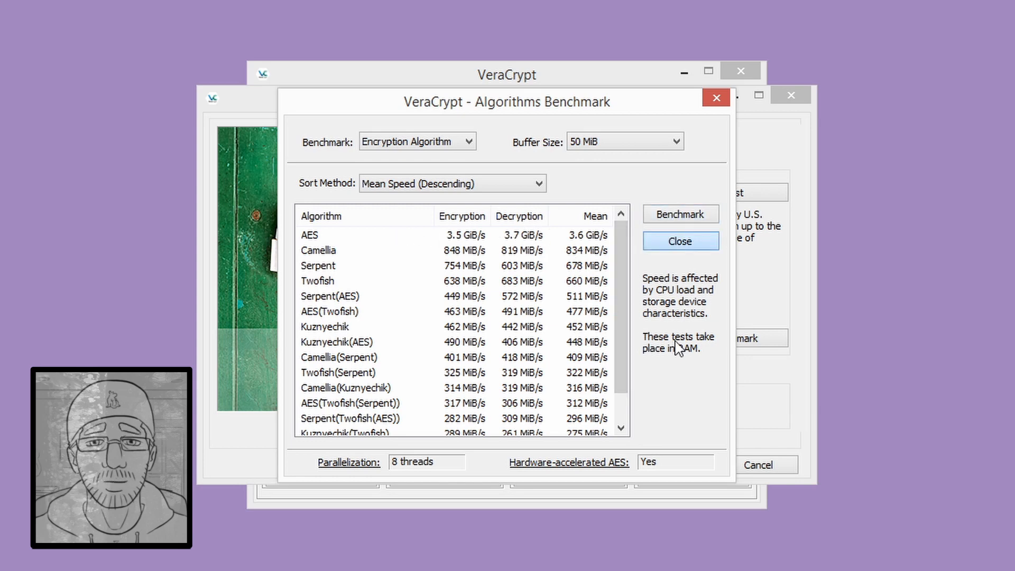
{"action": "left_click", "coordinate": [686, 243]}
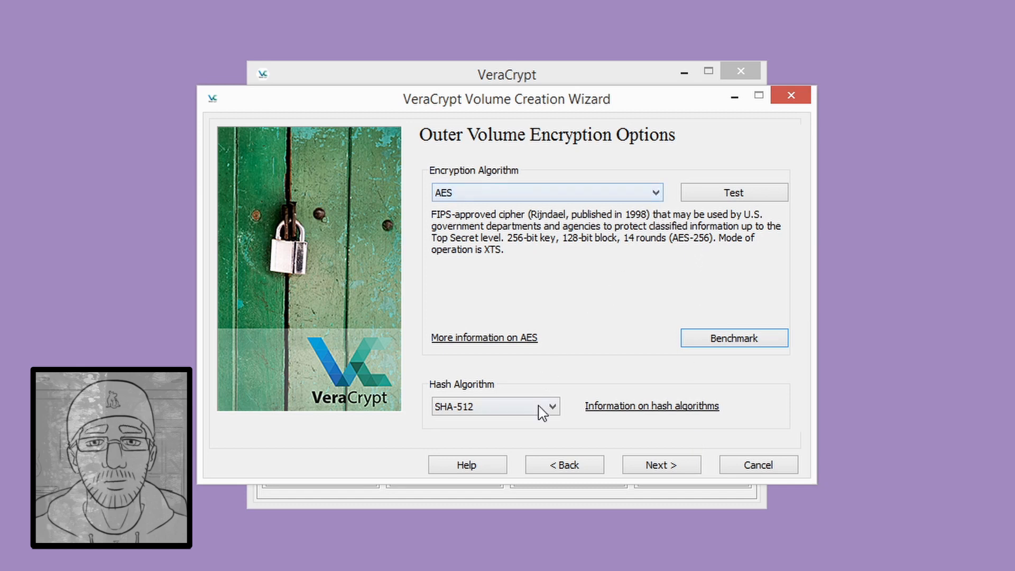
{"action": "left_click", "coordinate": [667, 470]}
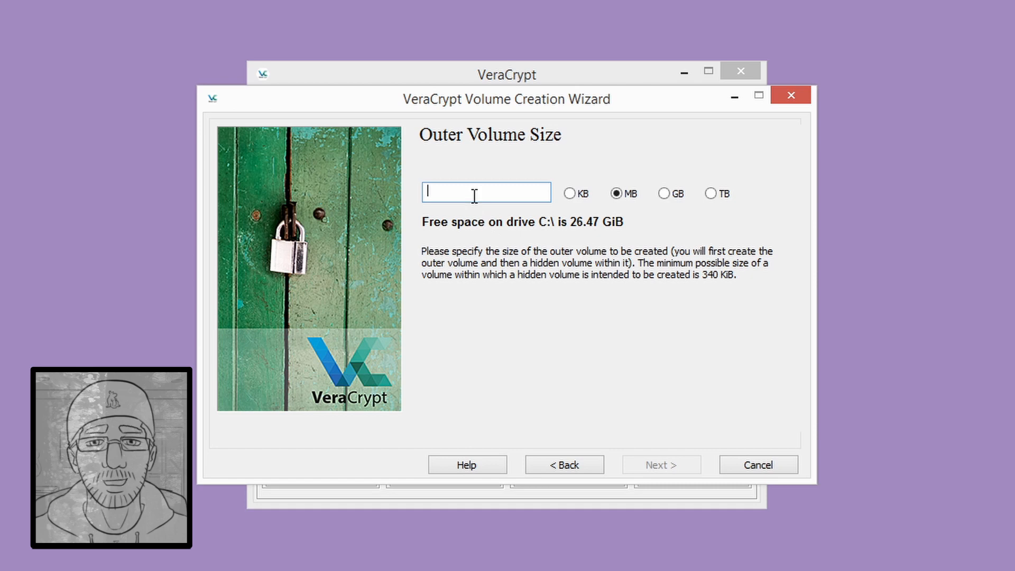
- Make the outer volume 100 MB and enter and confirm its password with Display password on
{"action": "type", "text": "100"}
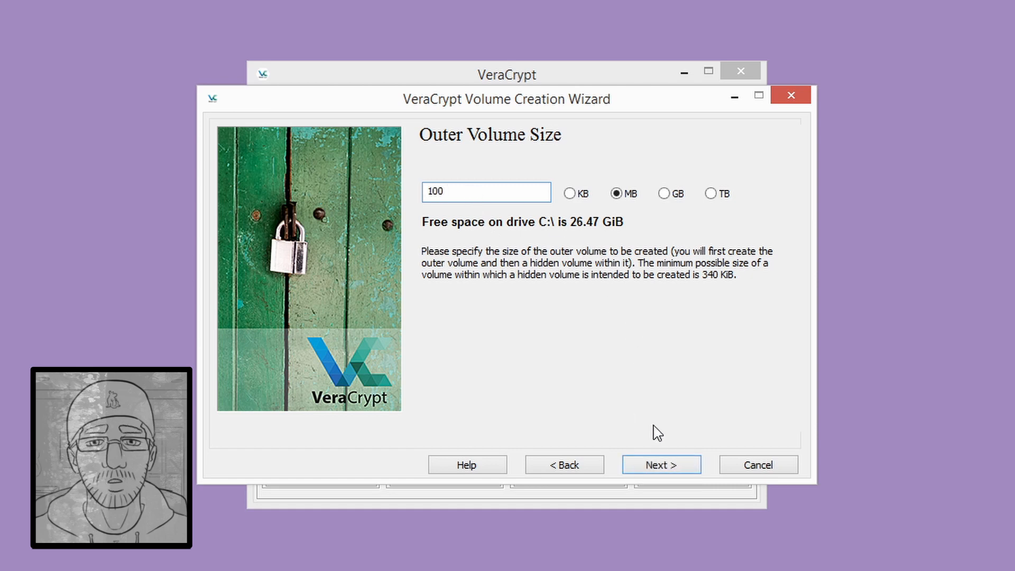
{"action": "left_click", "coordinate": [661, 465]}
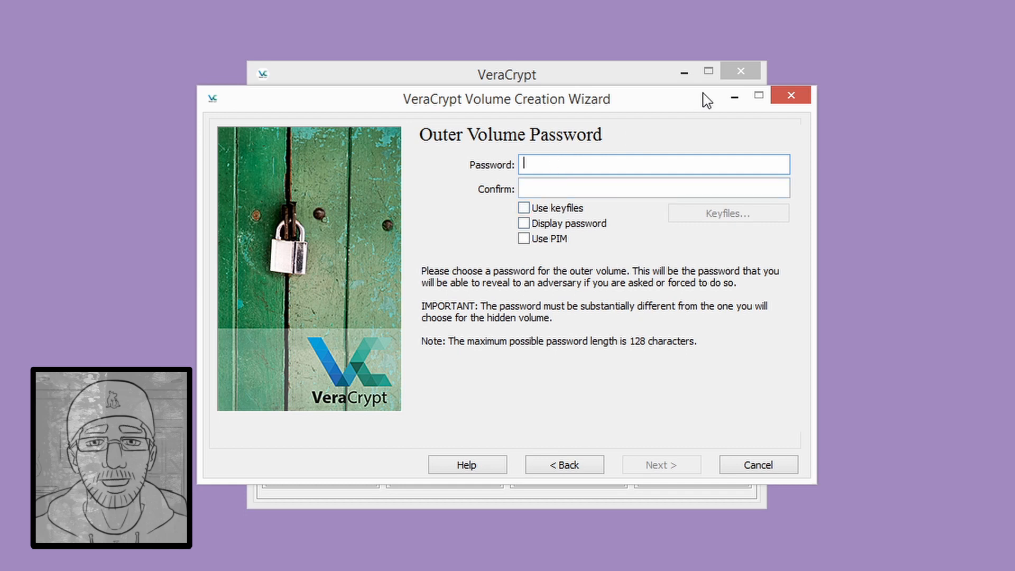
{"action": "left_click", "coordinate": [600, 224]}
{"action": "left_click", "coordinate": [602, 167]}
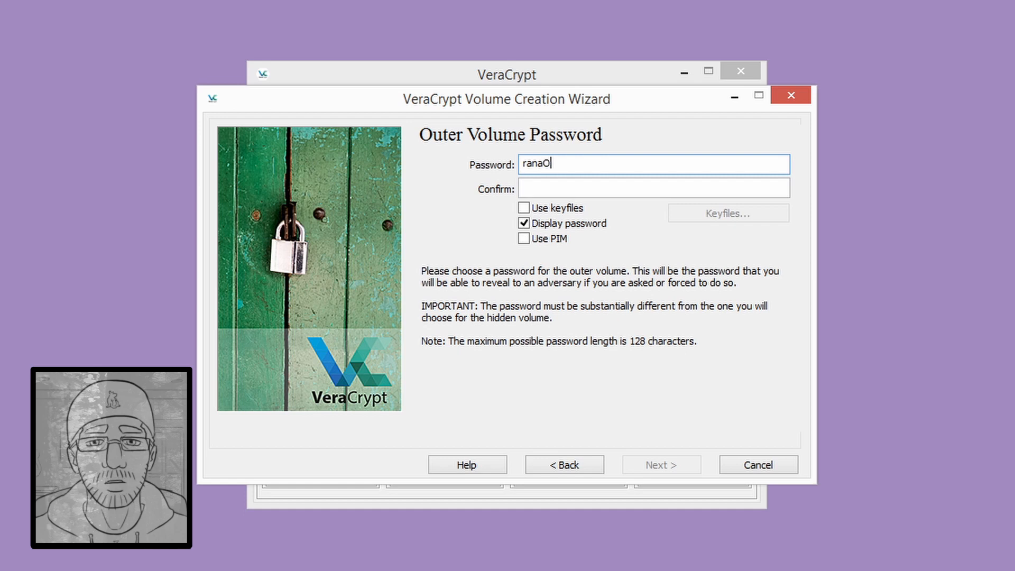
{"action": "key", "text": "Tab"}
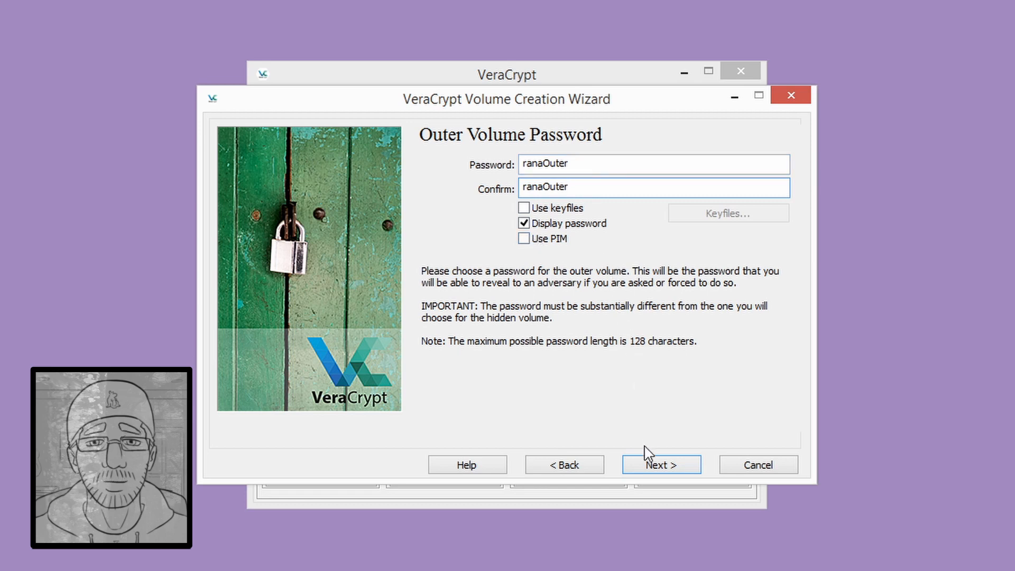
{"action": "left_click", "coordinate": [648, 469]}
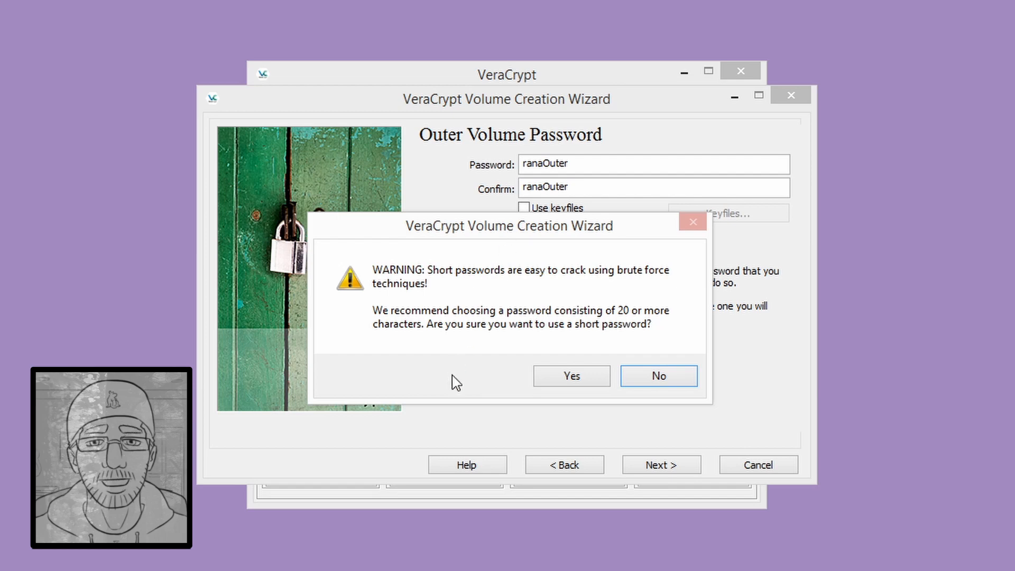
- Accept the short password and format the outer volume as exFAT, mounting it as Z:
{"action": "left_click", "coordinate": [576, 380]}
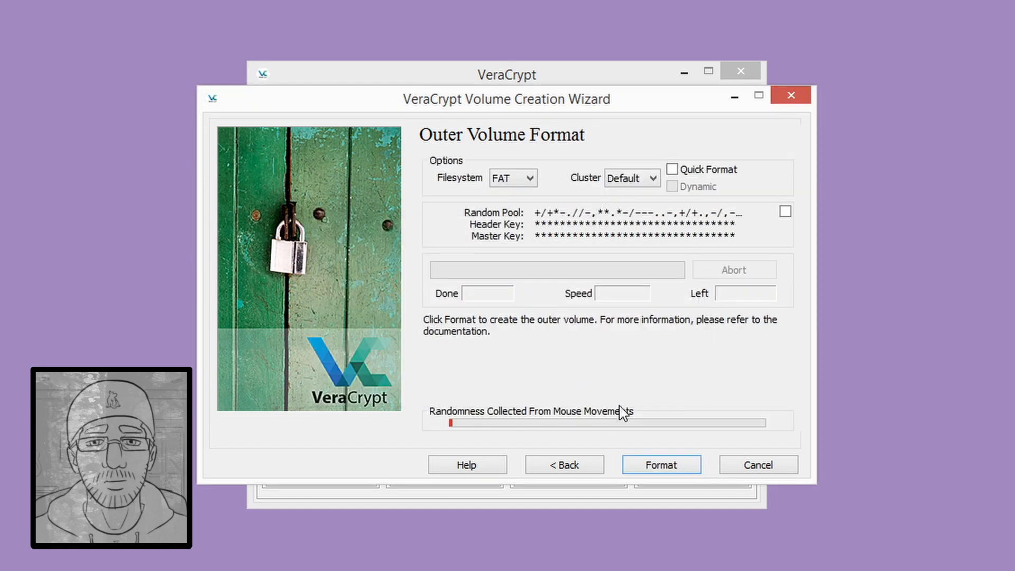
{"action": "left_click", "coordinate": [524, 179]}
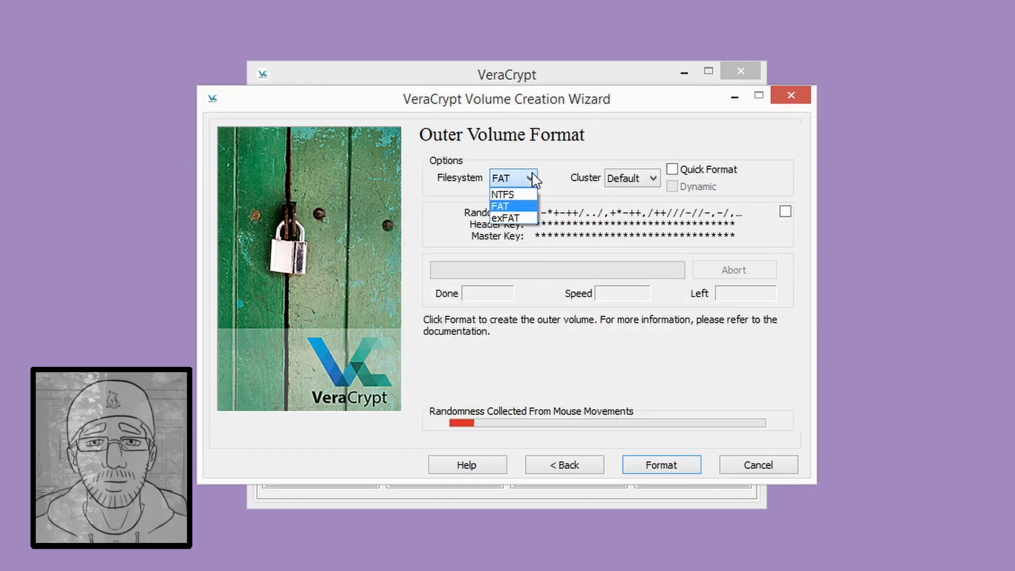
{"action": "left_click", "coordinate": [506, 217]}
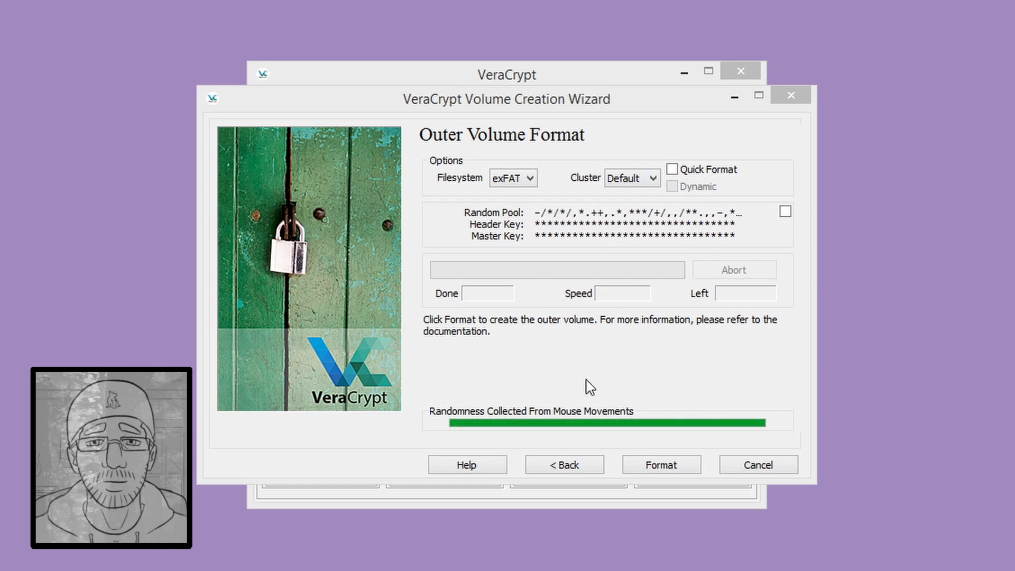
{"action": "left_click", "coordinate": [683, 466]}
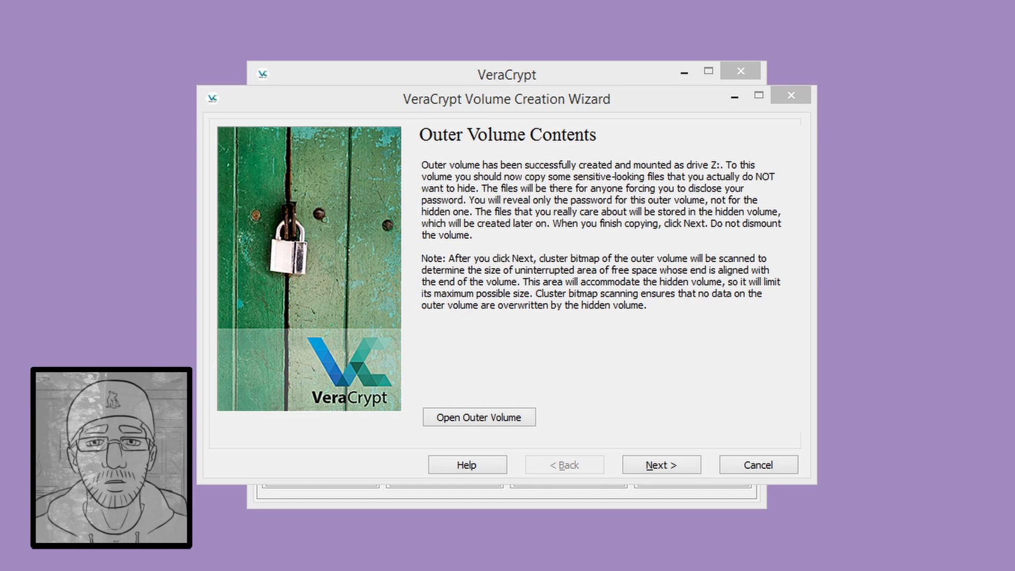
- Keep AES and SHA-512 for the hidden volume, enable Use keyfiles and Display password, open Keyfiles
{"action": "left_click", "coordinate": [653, 467]}
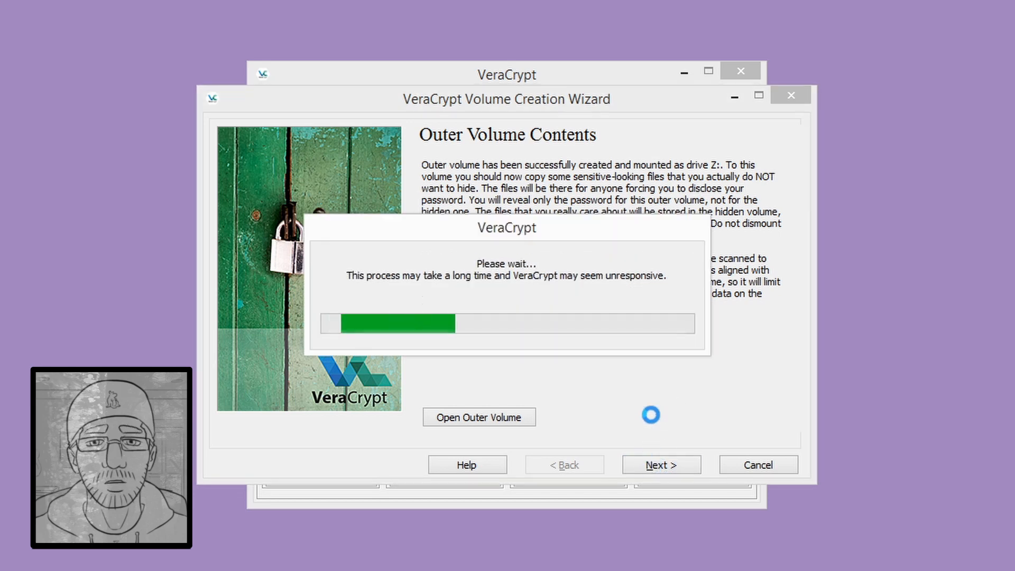
{"action": "left_click", "coordinate": [672, 470]}
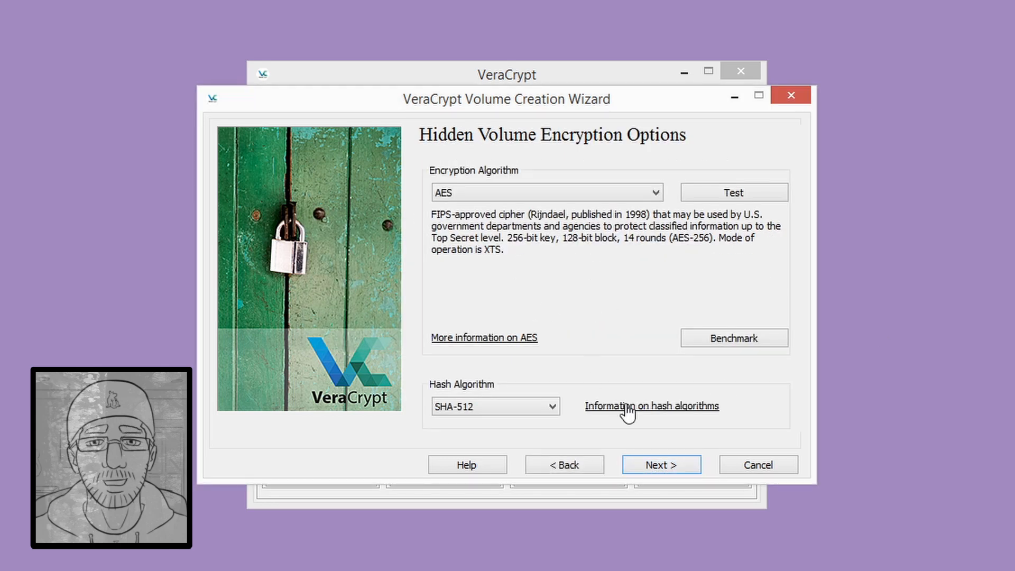
{"action": "left_click", "coordinate": [652, 467]}
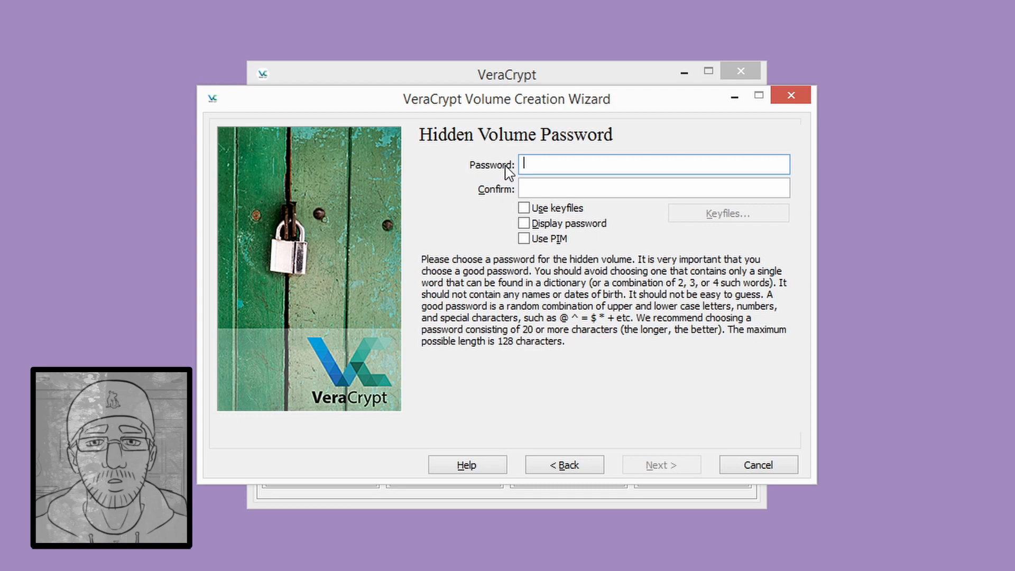
{"action": "left_click", "coordinate": [523, 208]}
{"action": "left_click", "coordinate": [523, 223]}
{"action": "left_click", "coordinate": [707, 214]}
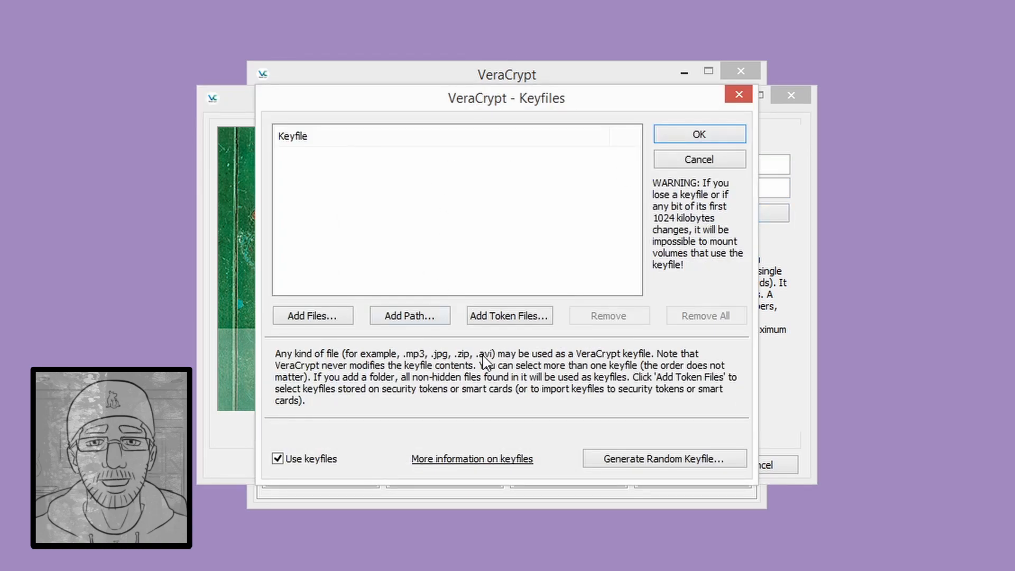
- Generate a random keyfile named testKey.key and save it to the Desktop
{"action": "left_click", "coordinate": [638, 459]}
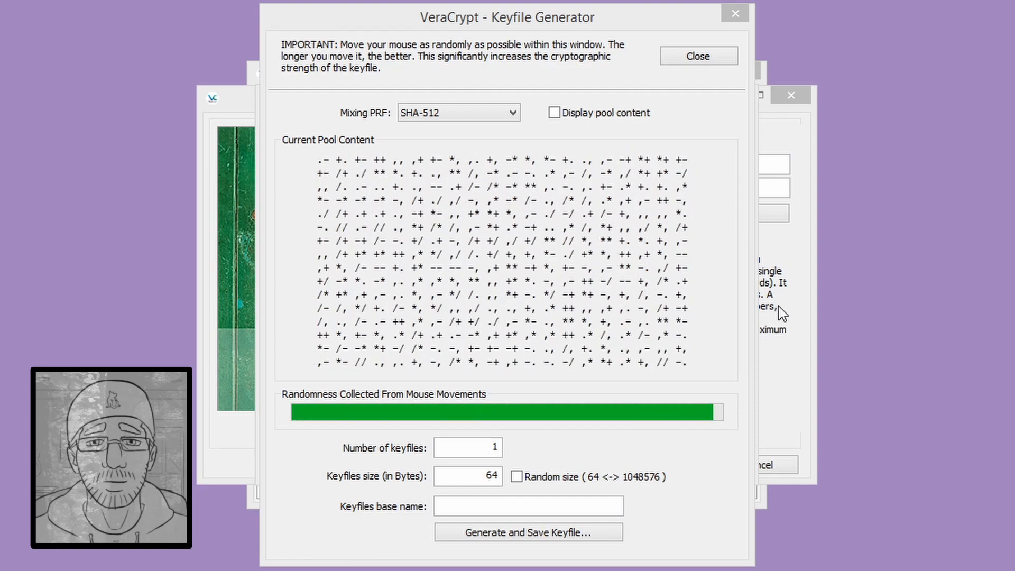
{"action": "left_click", "coordinate": [529, 506]}
{"action": "type", "text": "test"}
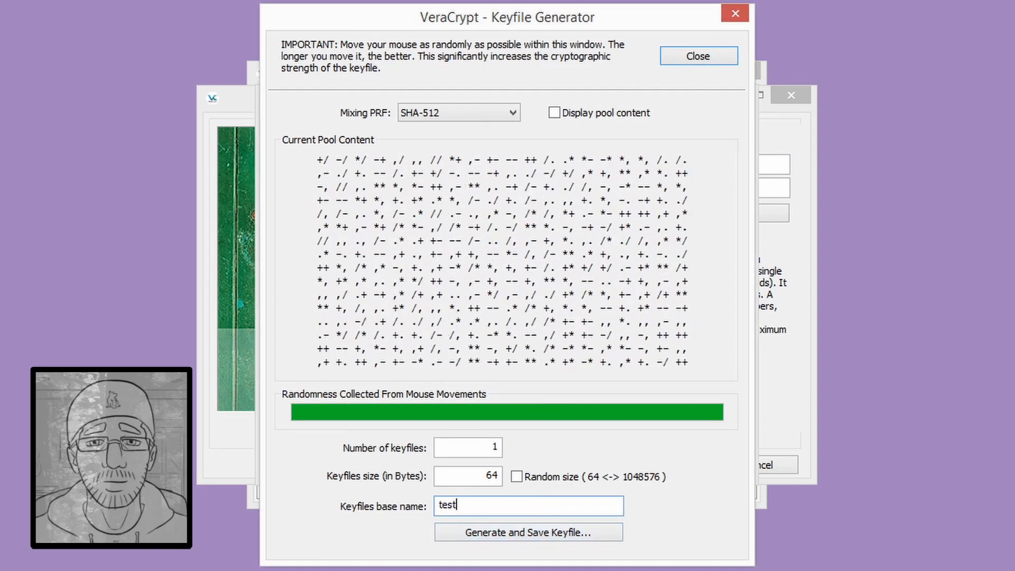
{"action": "type", "text": "Key.key"}
{"action": "left_click", "coordinate": [529, 535]}
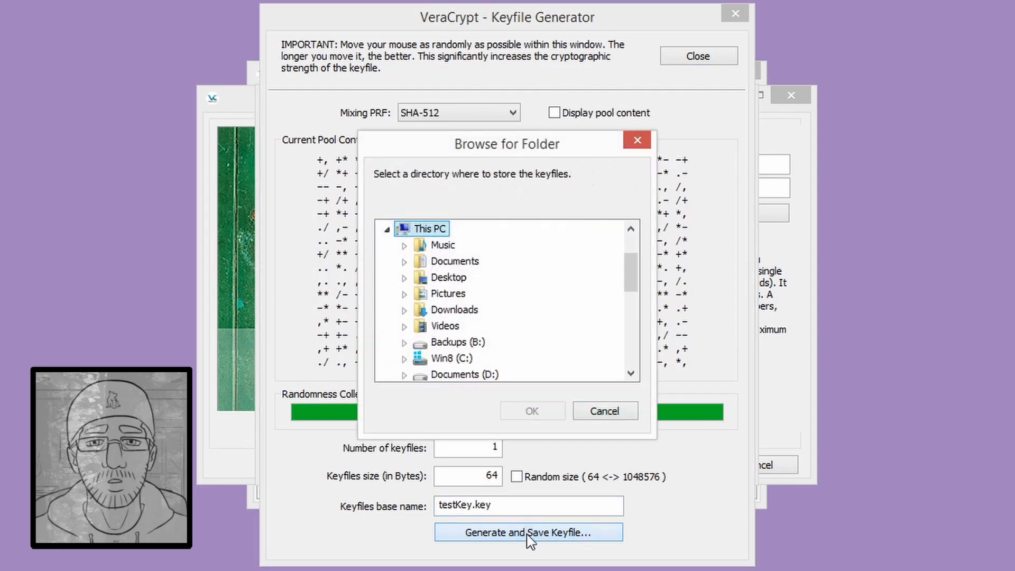
{"action": "left_click", "coordinate": [539, 413]}
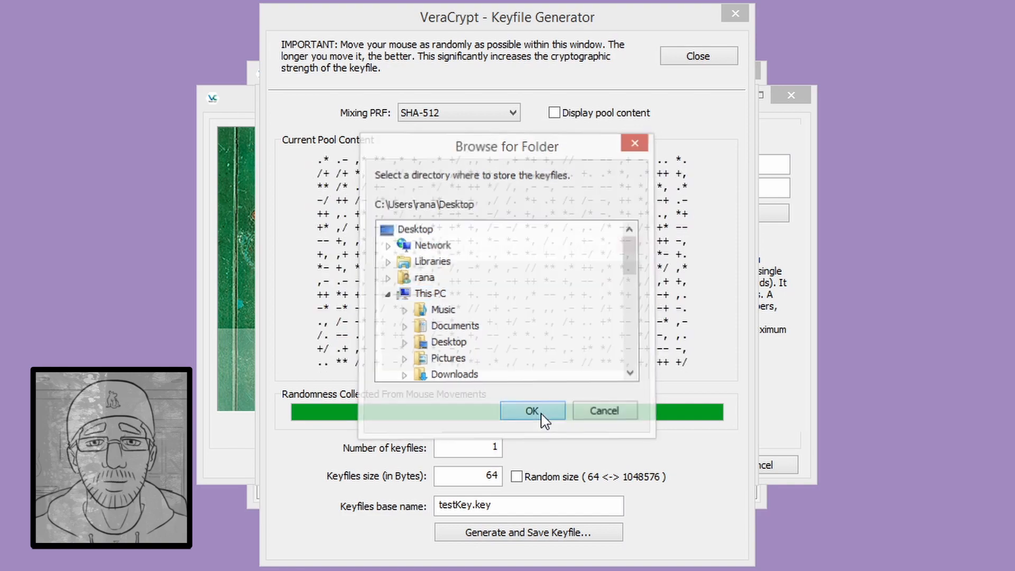
{"action": "left_click", "coordinate": [601, 358]}
{"action": "left_click", "coordinate": [698, 57]}
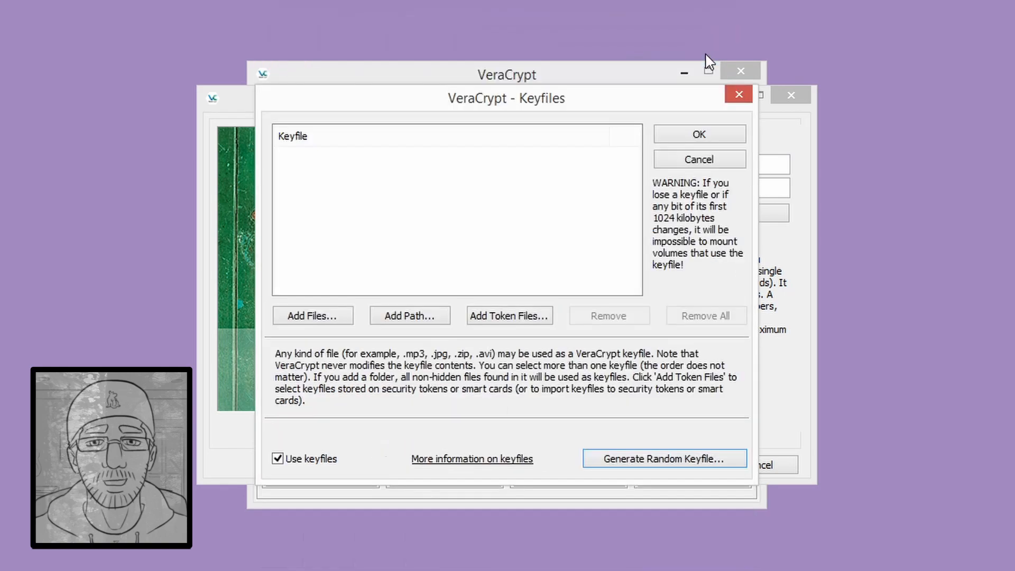
- Add Desktop's testKey.key as the hidden volume keyfile and enter the hidden volume password
{"action": "left_click", "coordinate": [324, 316]}
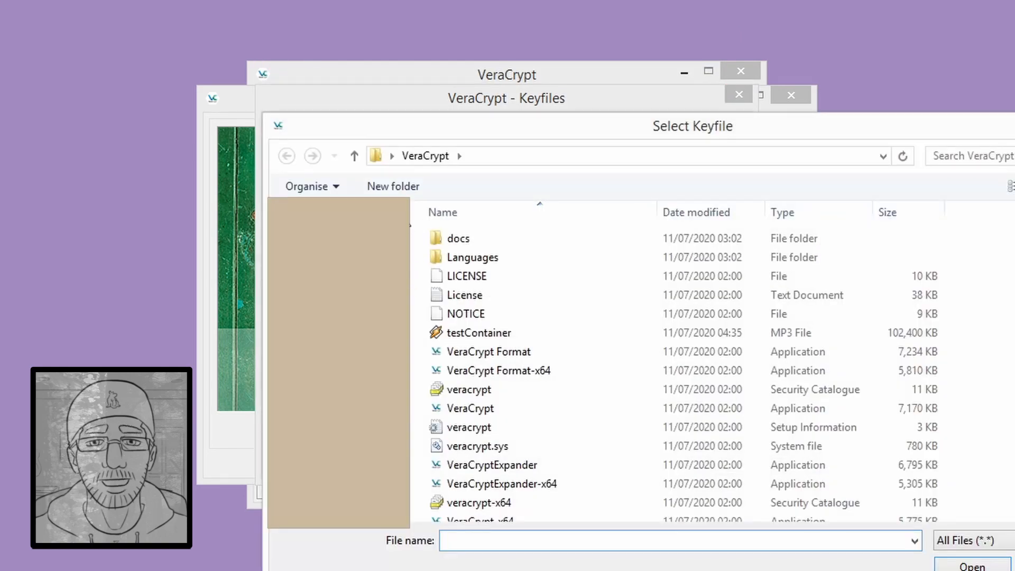
{"action": "left_click", "coordinate": [410, 224]}
{"action": "double_click", "coordinate": [454, 224]}
{"action": "double_click", "coordinate": [483, 331]}
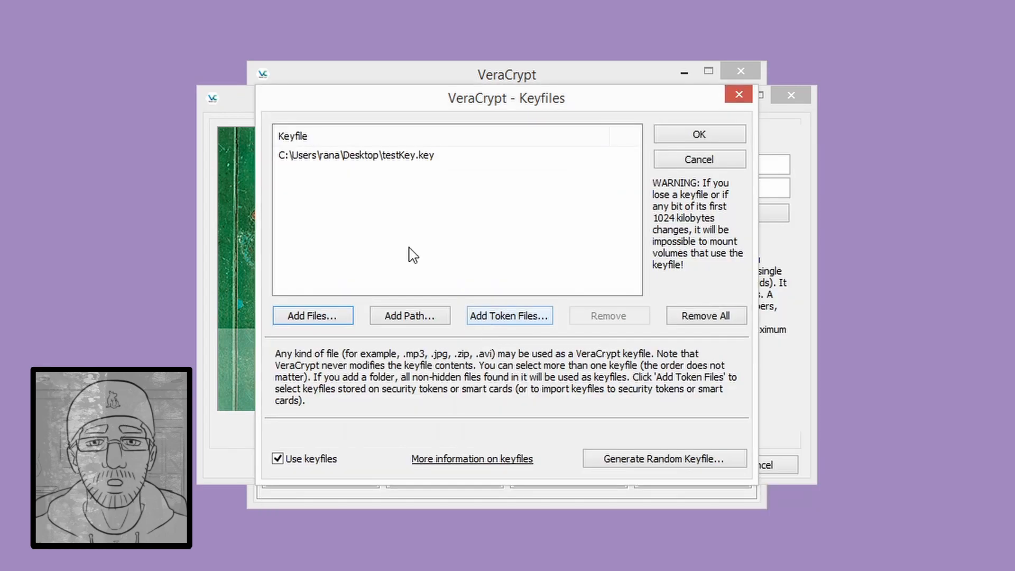
{"action": "left_click", "coordinate": [699, 134]}
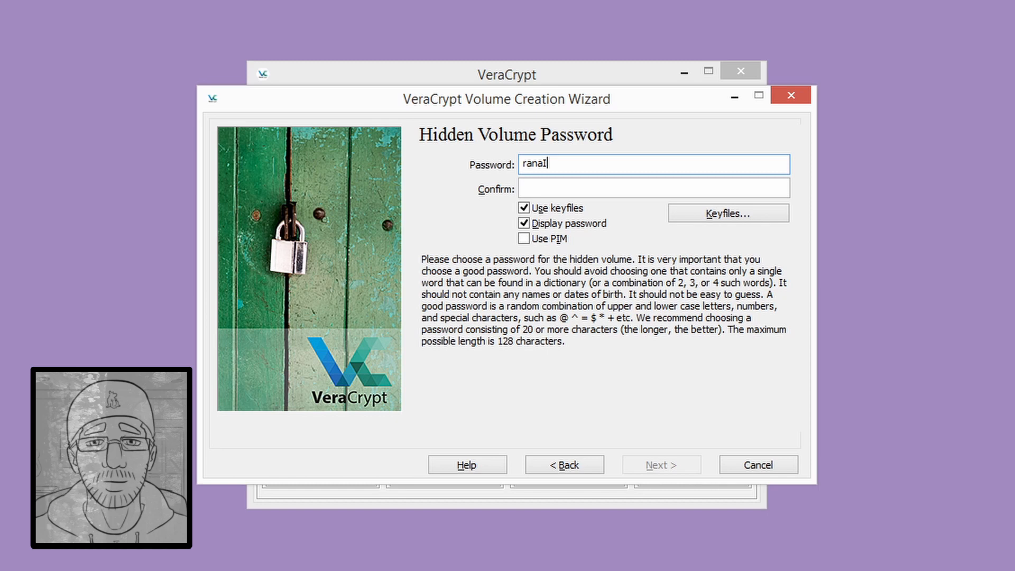
{"action": "key", "text": "Tab"}
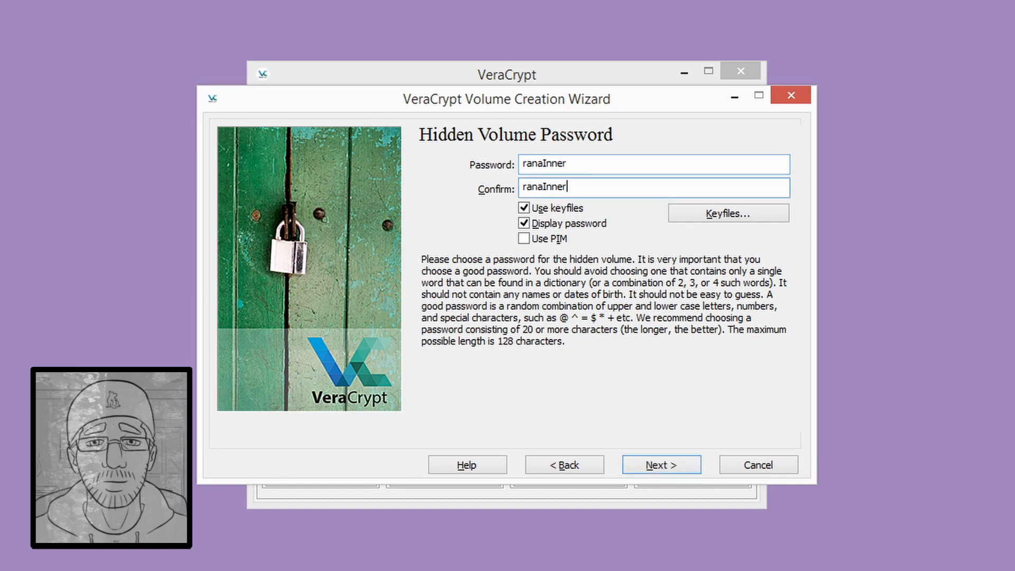
- Accept the short password, format the hidden volume as FAT, and exit the wizard
{"action": "left_click", "coordinate": [664, 466]}
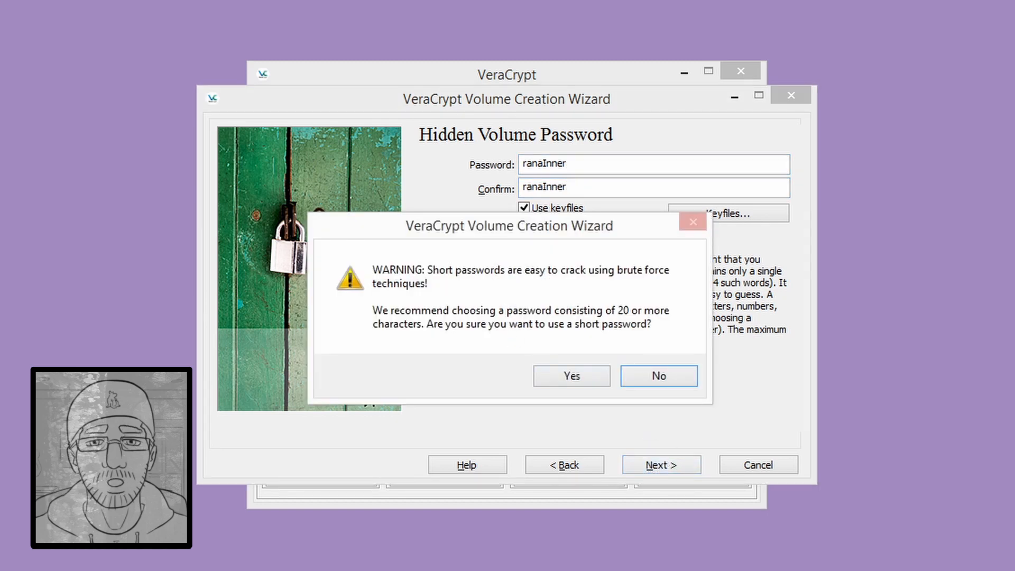
{"action": "left_click", "coordinate": [569, 375]}
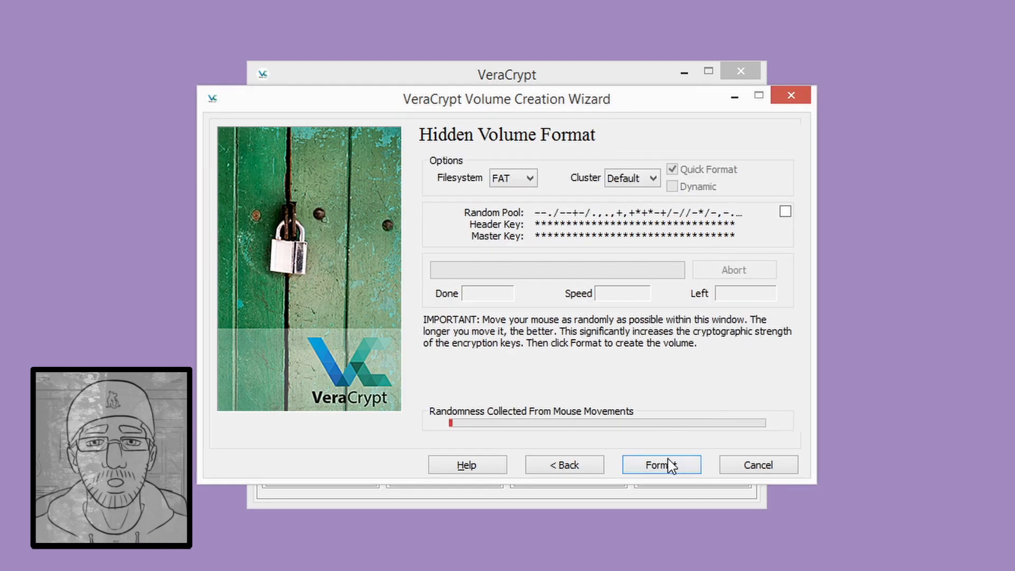
{"action": "left_click", "coordinate": [667, 465]}
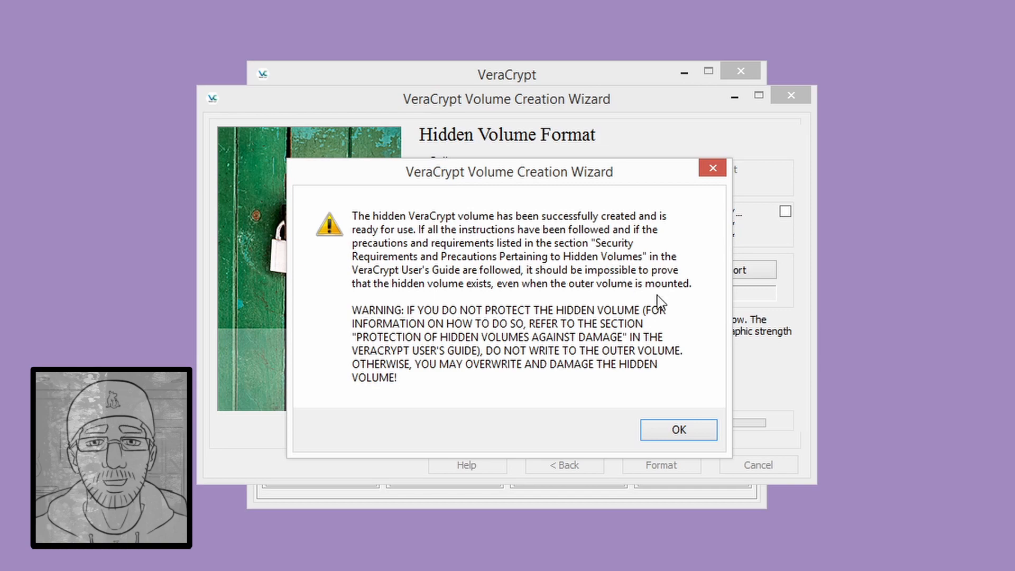
{"action": "left_click", "coordinate": [651, 437]}
{"action": "left_click", "coordinate": [760, 467]}
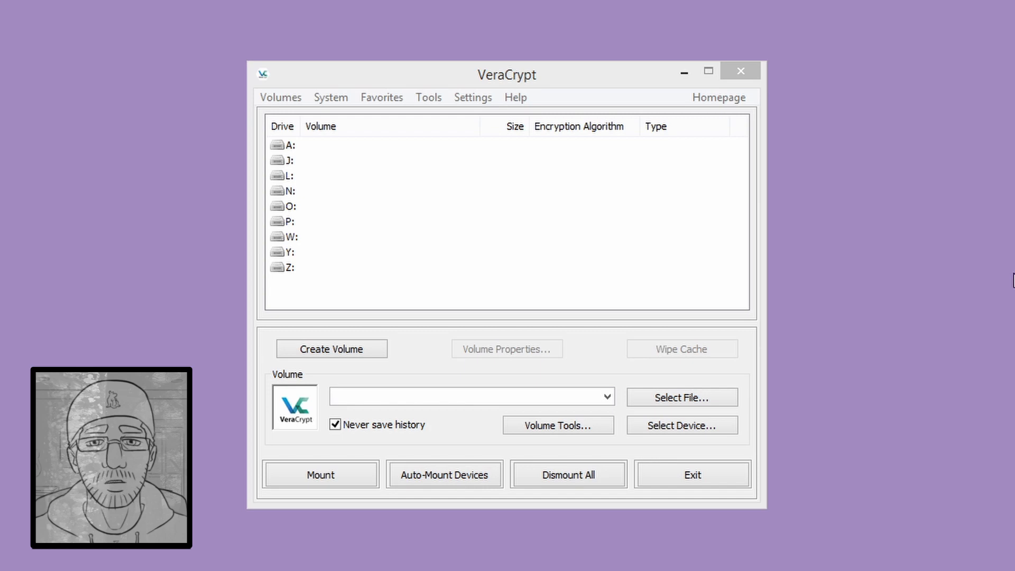
- Leave Preferences unchanged and select drive N: in VeraCrypt's drive list
{"action": "left_click", "coordinate": [325, 77]}
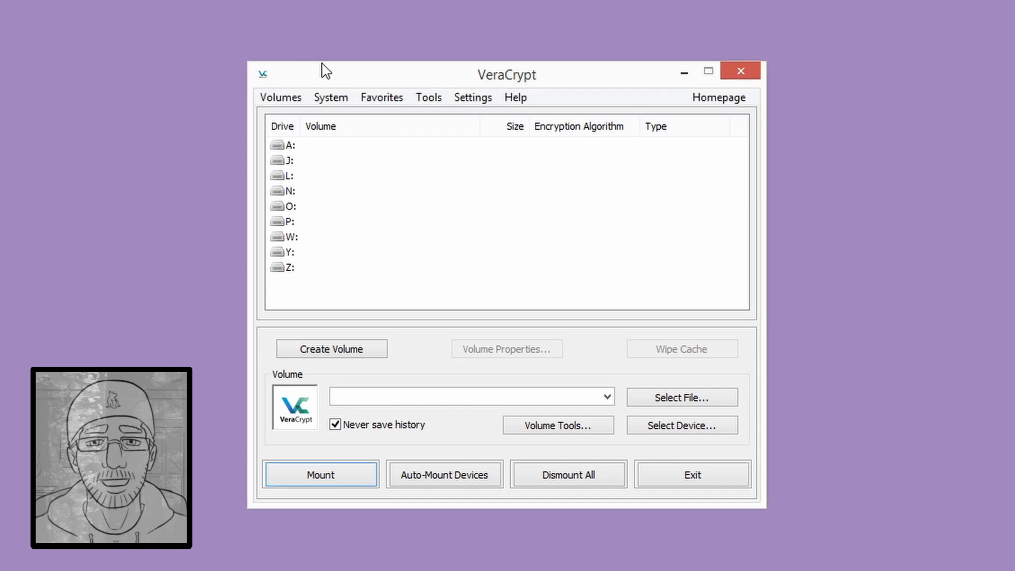
{"action": "left_click", "coordinate": [418, 98]}
{"action": "mouse_move", "coordinate": [454, 102]}
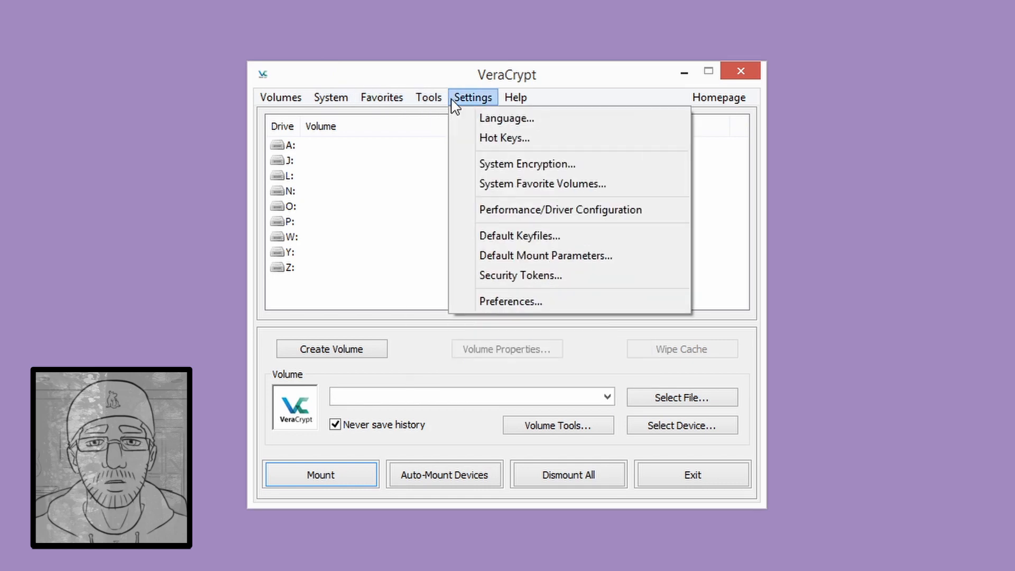
{"action": "left_click", "coordinate": [506, 302]}
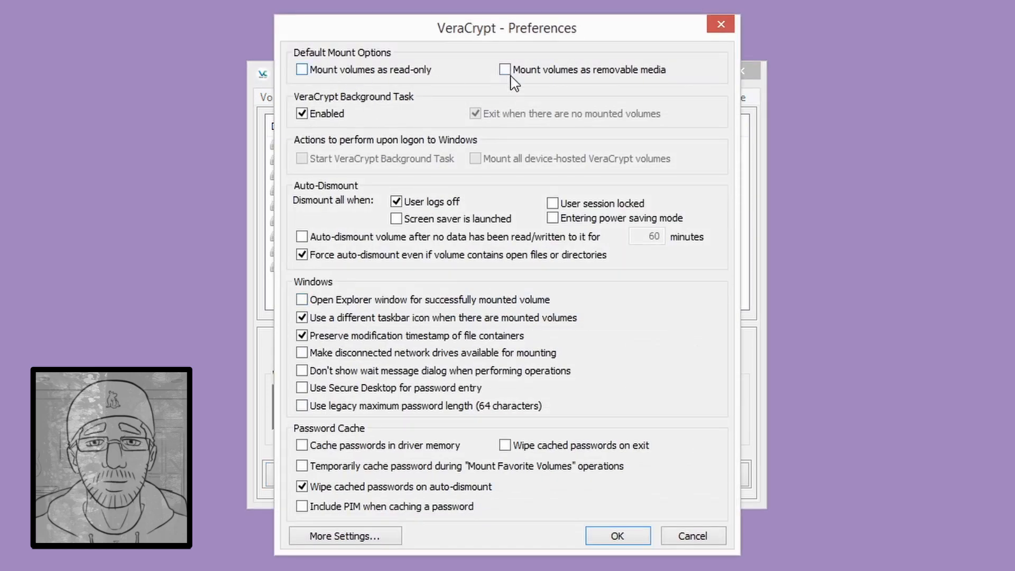
{"action": "left_click", "coordinate": [701, 538]}
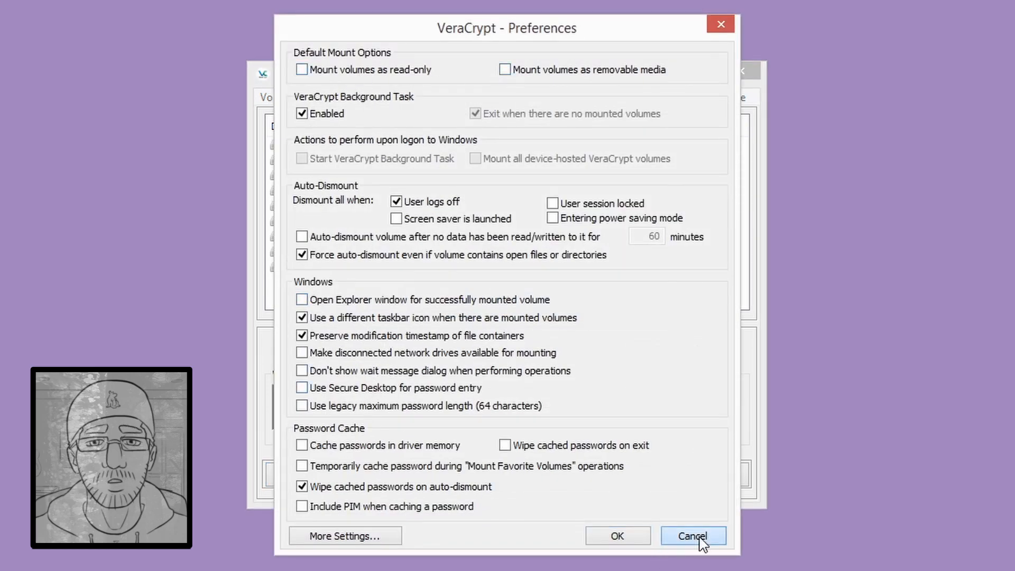
{"action": "left_click", "coordinate": [290, 191]}
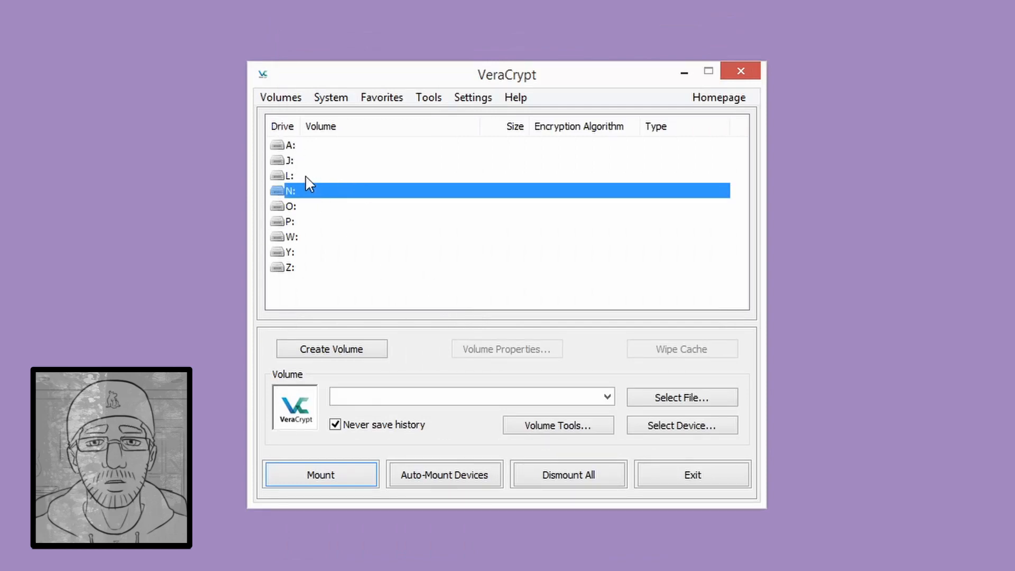
- Select testContainer.mp3 as the volume and start mounting it
{"action": "left_click", "coordinate": [661, 395]}
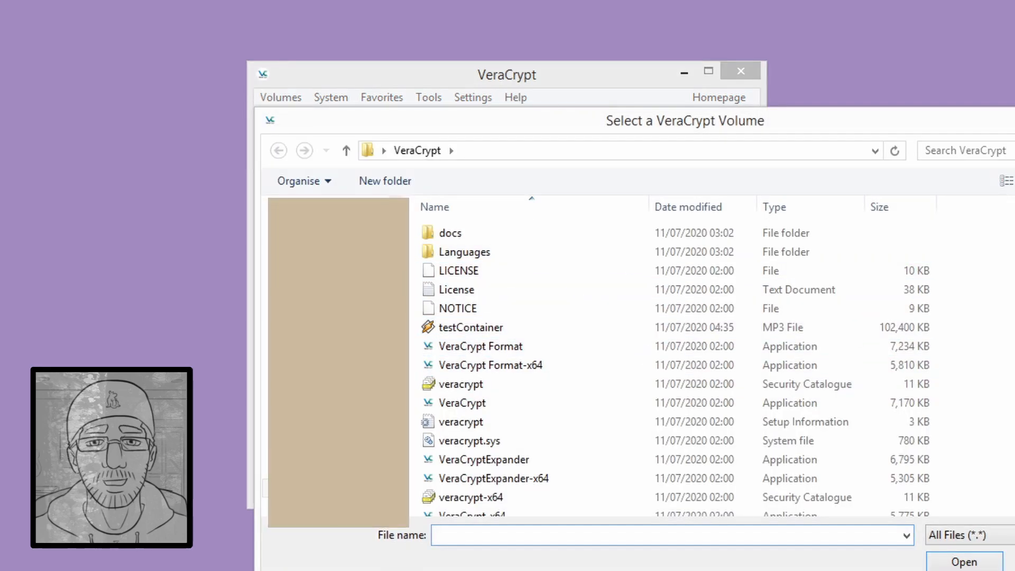
{"action": "double_click", "coordinate": [472, 329]}
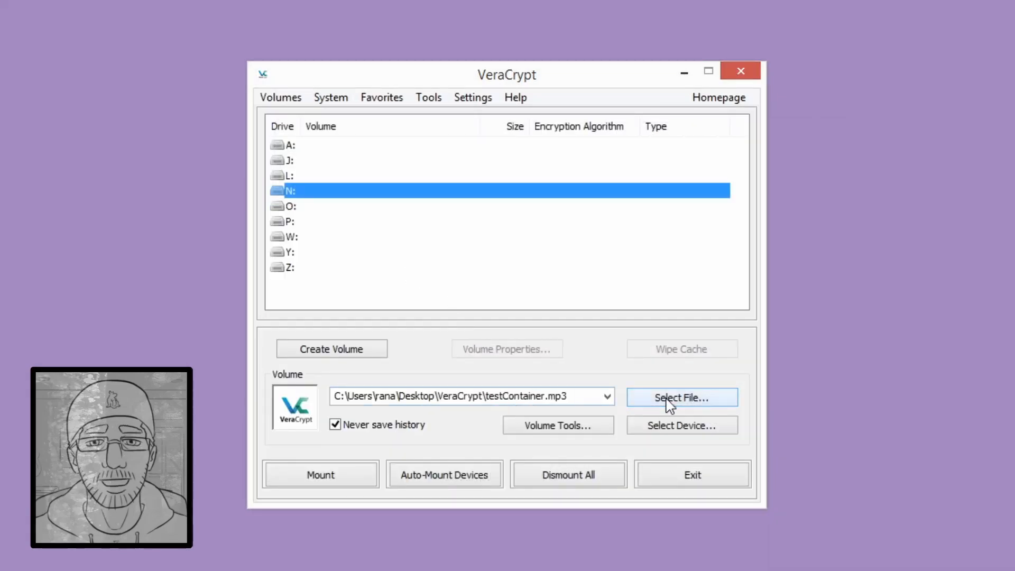
{"action": "left_click", "coordinate": [356, 478]}
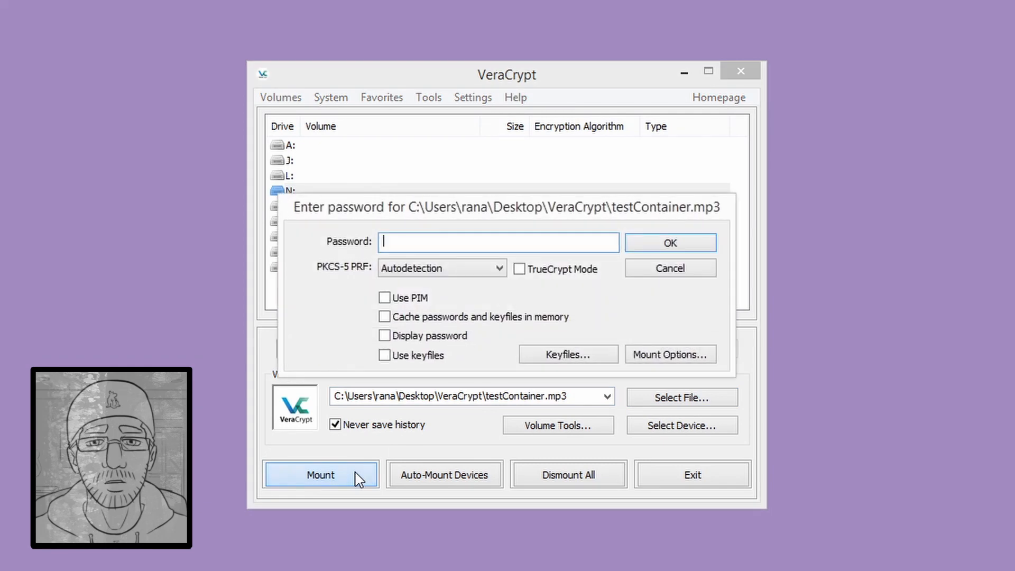
- Enable password caching, password display and keyfile use in the mount prompt
{"action": "left_click", "coordinate": [402, 317]}
{"action": "left_click", "coordinate": [400, 337]}
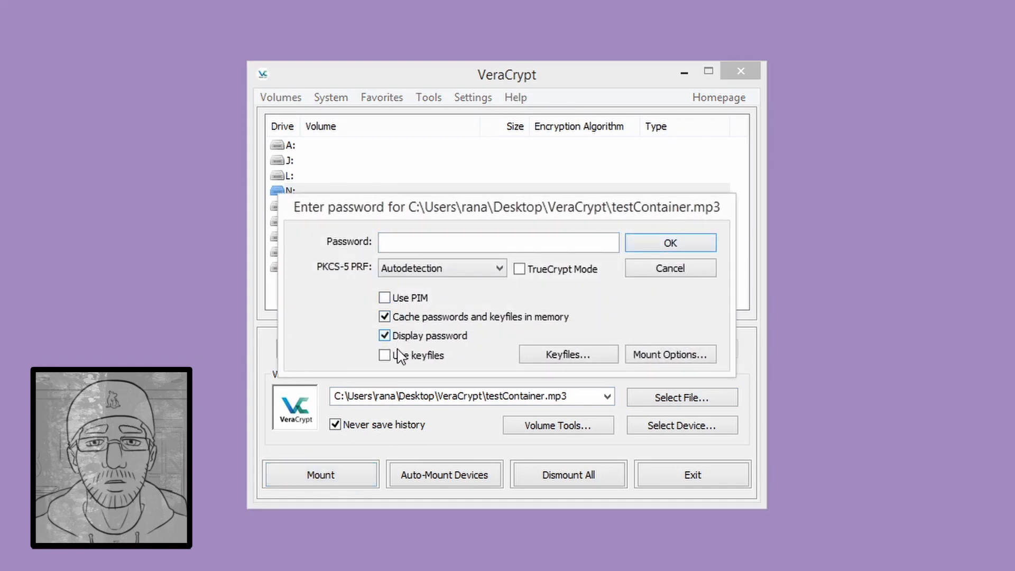
{"action": "left_click", "coordinate": [400, 356]}
- Add testKey.key from the Desktop to the keyfile list and confirm it
{"action": "left_click", "coordinate": [562, 359]}
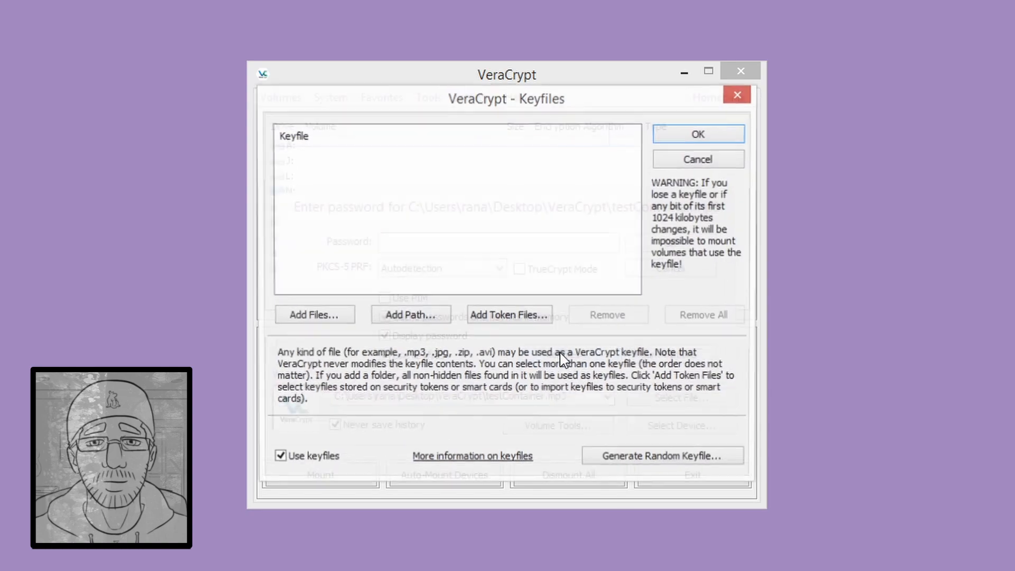
{"action": "left_click", "coordinate": [307, 323]}
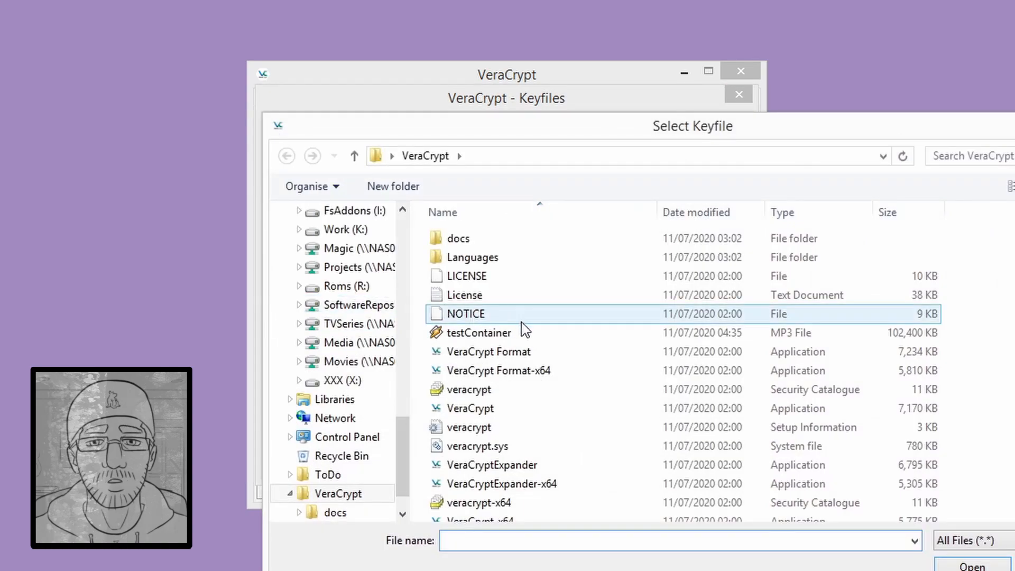
{"action": "left_click", "coordinate": [391, 229]}
{"action": "scroll", "coordinate": [403, 228], "scroll_direction": "up", "scroll_amount": 15}
{"action": "left_click", "coordinate": [338, 218]}
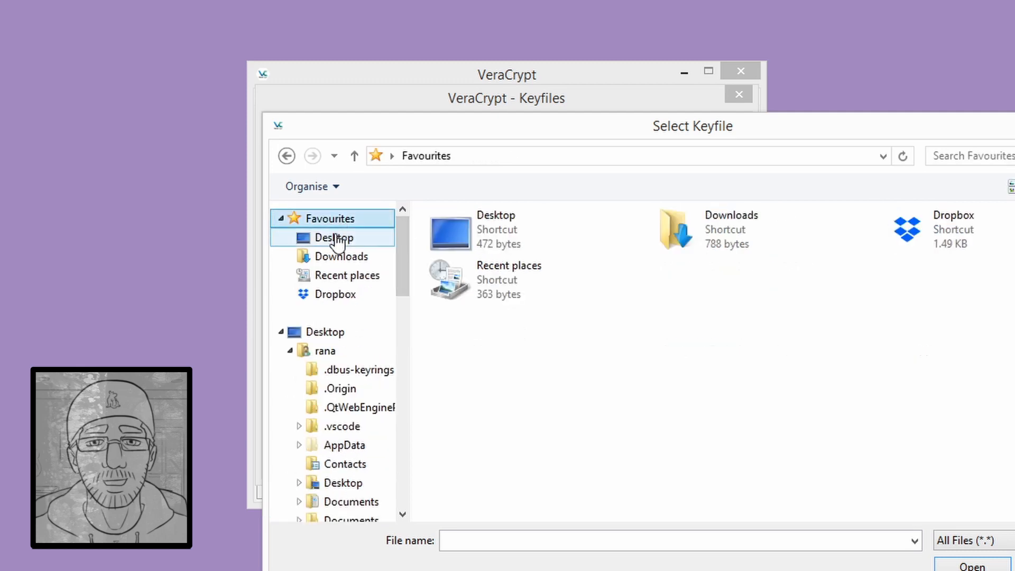
{"action": "left_click", "coordinate": [334, 237]}
{"action": "left_click", "coordinate": [467, 330]}
{"action": "double_click", "coordinate": [467, 331]}
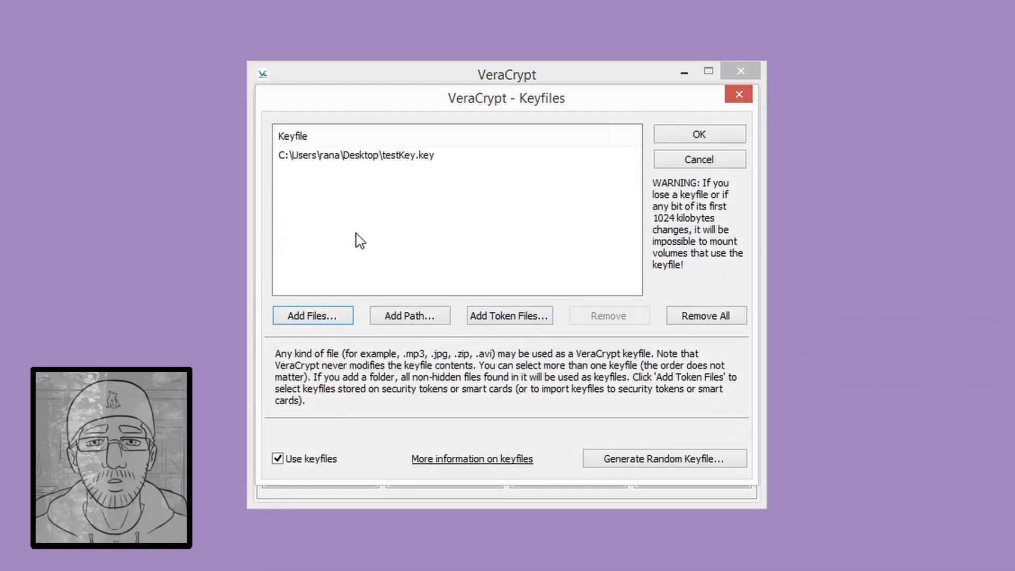
{"action": "left_click", "coordinate": [675, 138]}
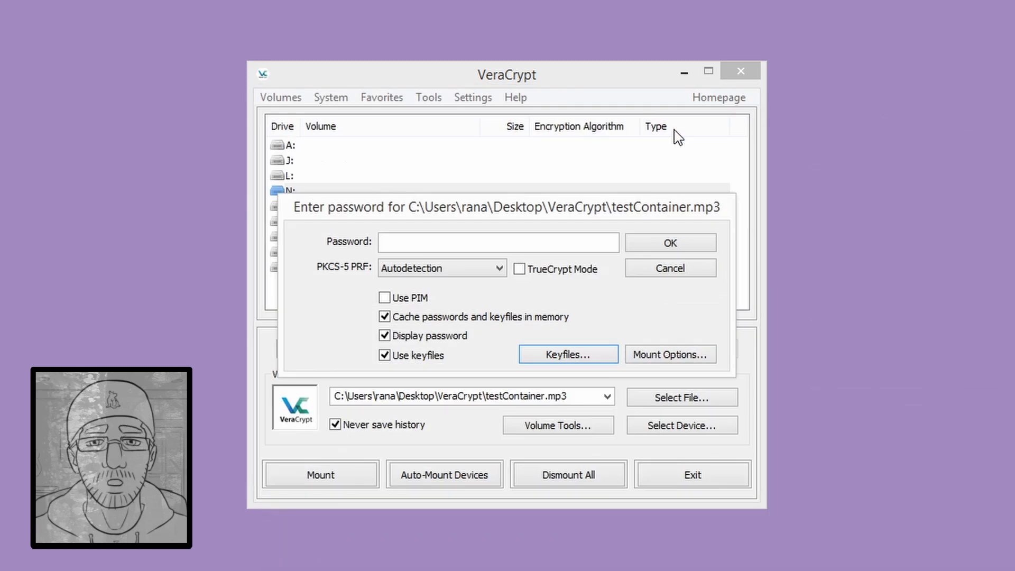
- Enter the hidden volume's password in the mount prompt
{"action": "left_click", "coordinate": [504, 239]}
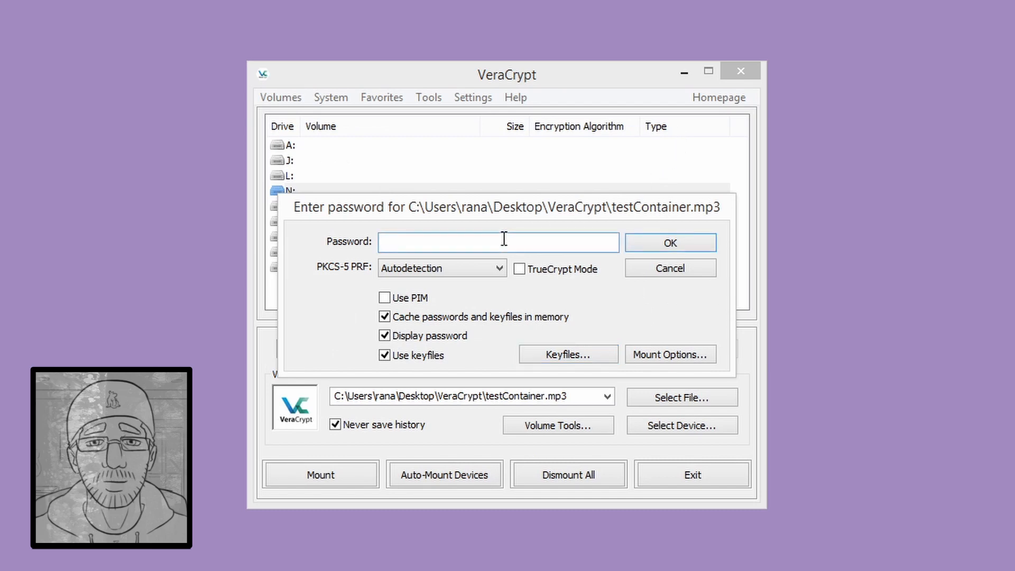
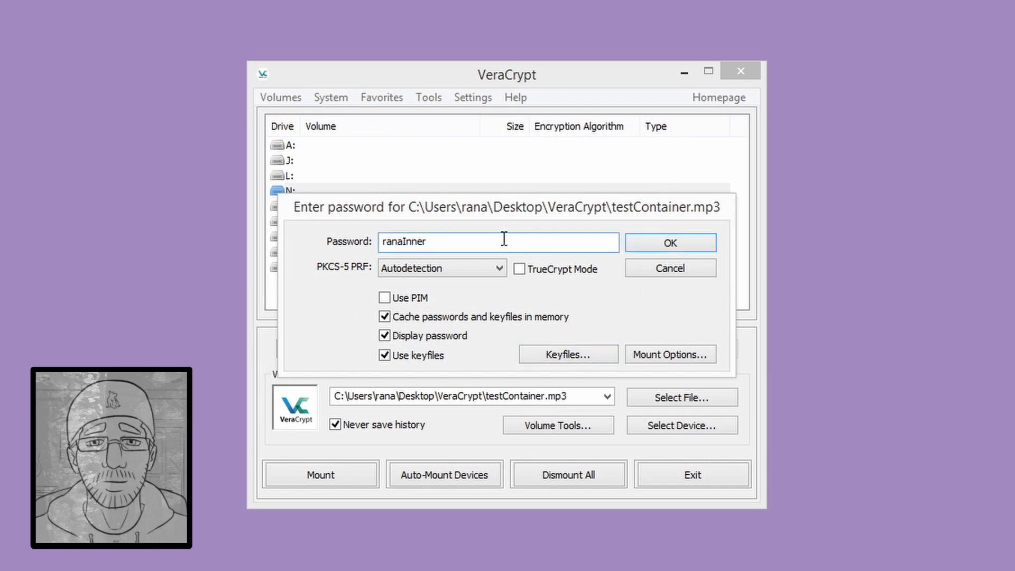
{"action": "key", "text": "Tab"}
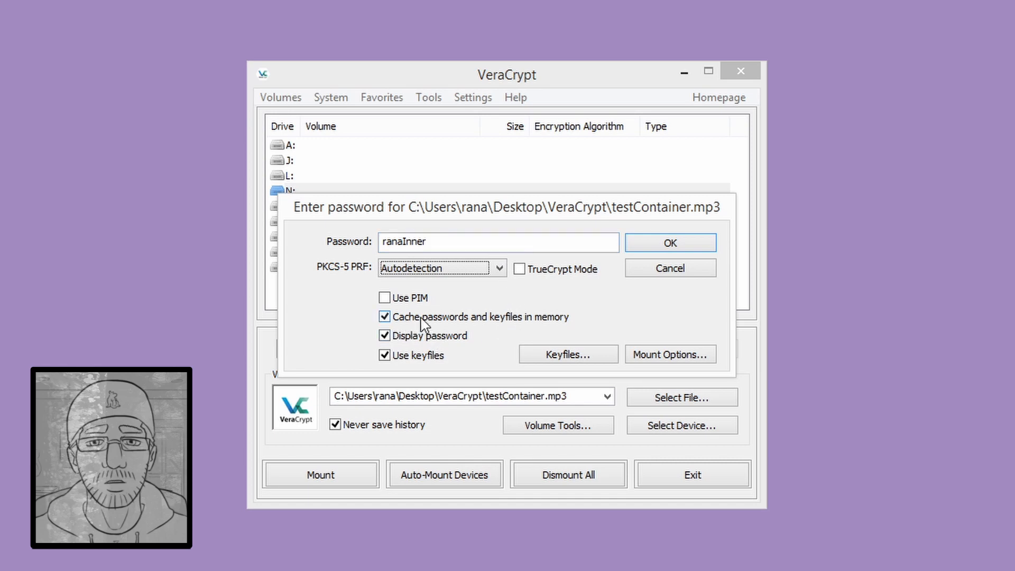
{"action": "left_click", "coordinate": [400, 318]}
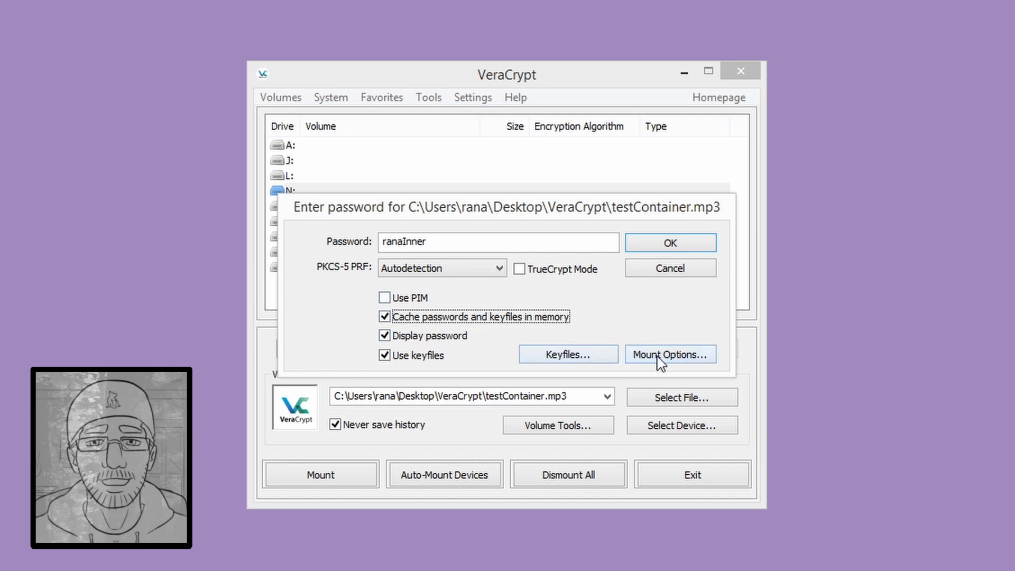
- Toggle read-only on and back off in Mount Options, leaving them at defaults
{"action": "left_click", "coordinate": [630, 355]}
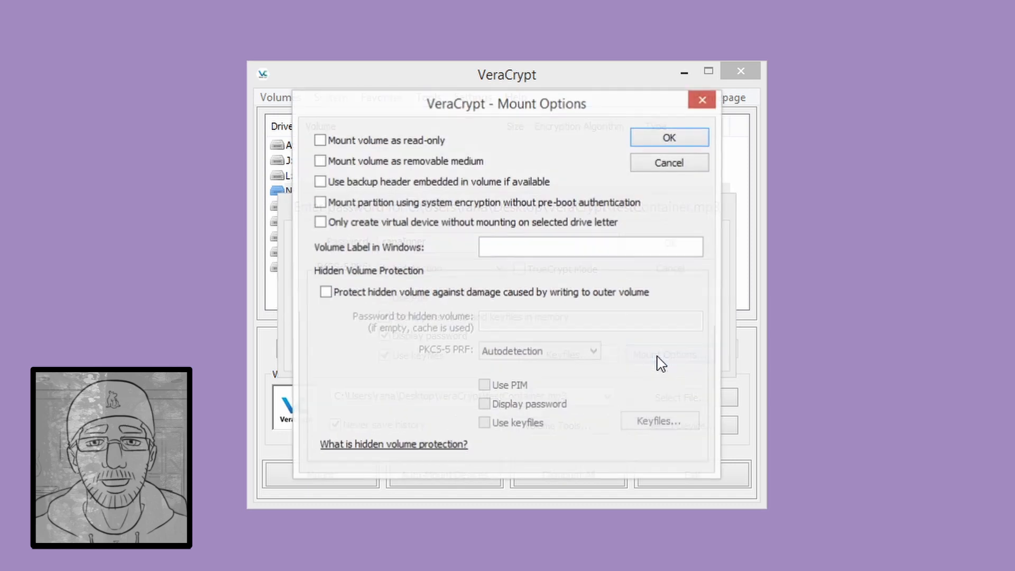
{"action": "left_click", "coordinate": [416, 142]}
{"action": "left_click", "coordinate": [400, 153]}
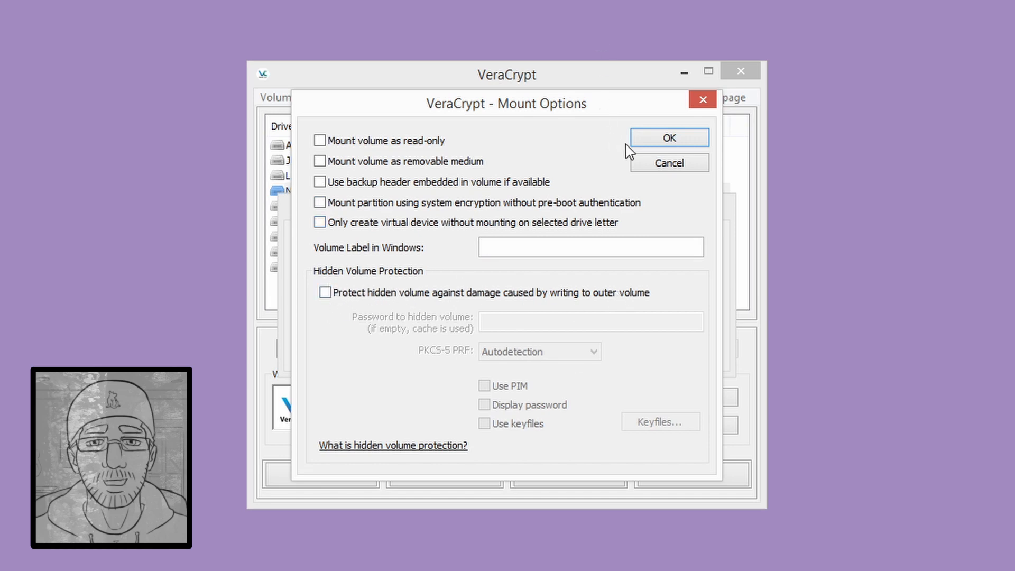
{"action": "left_click", "coordinate": [661, 138]}
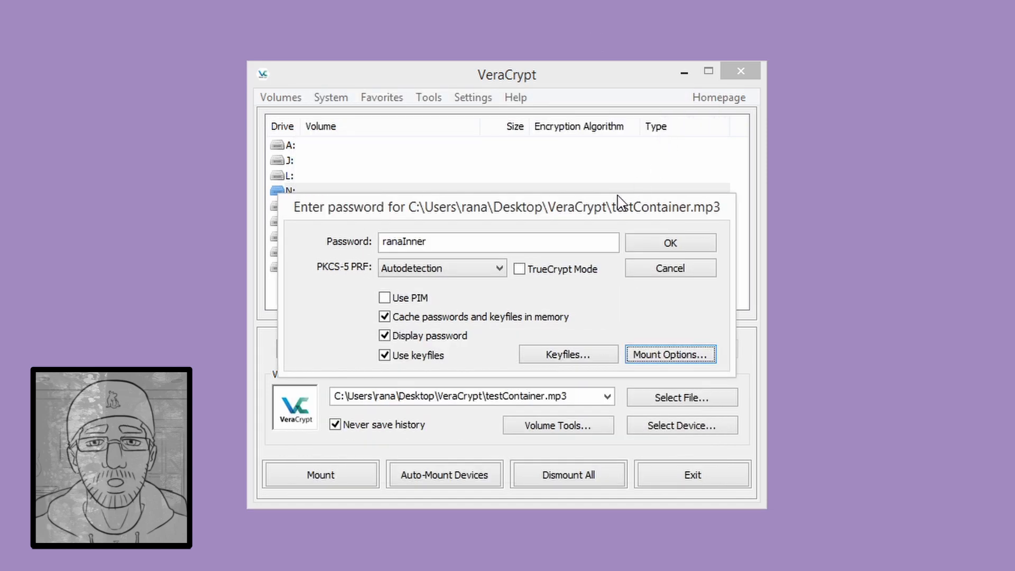
- Mount the hidden 49.9 MiB AES volume on N: and add it to Favorites
{"action": "left_click", "coordinate": [639, 245]}
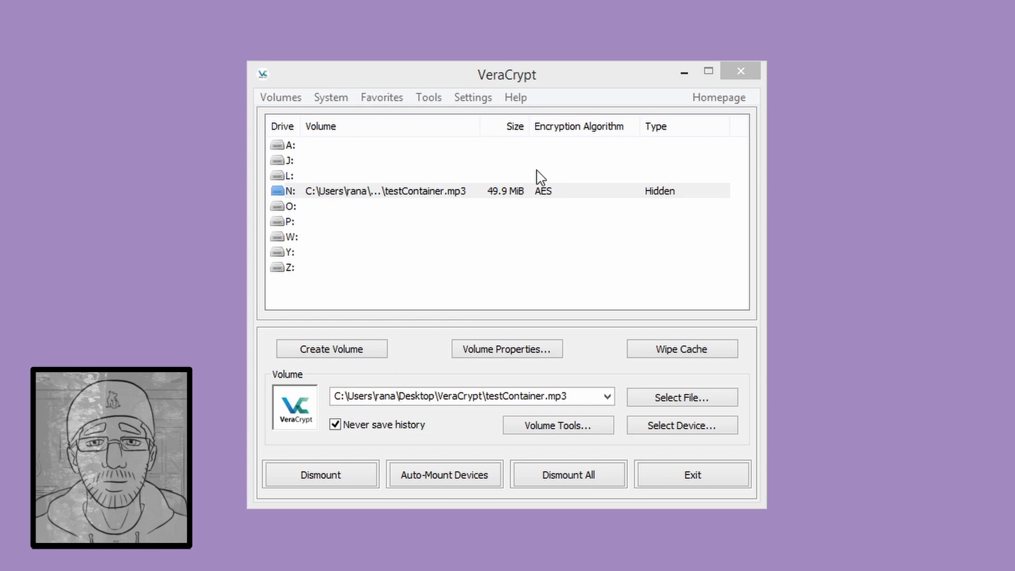
{"action": "left_click", "coordinate": [459, 192]}
{"action": "right_click", "coordinate": [459, 192]}
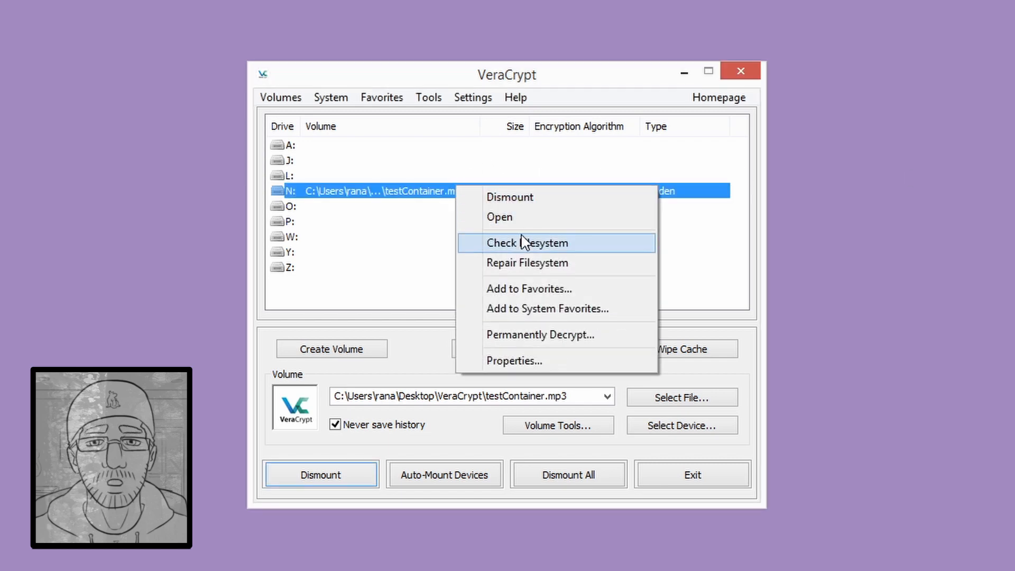
{"action": "left_click", "coordinate": [519, 290]}
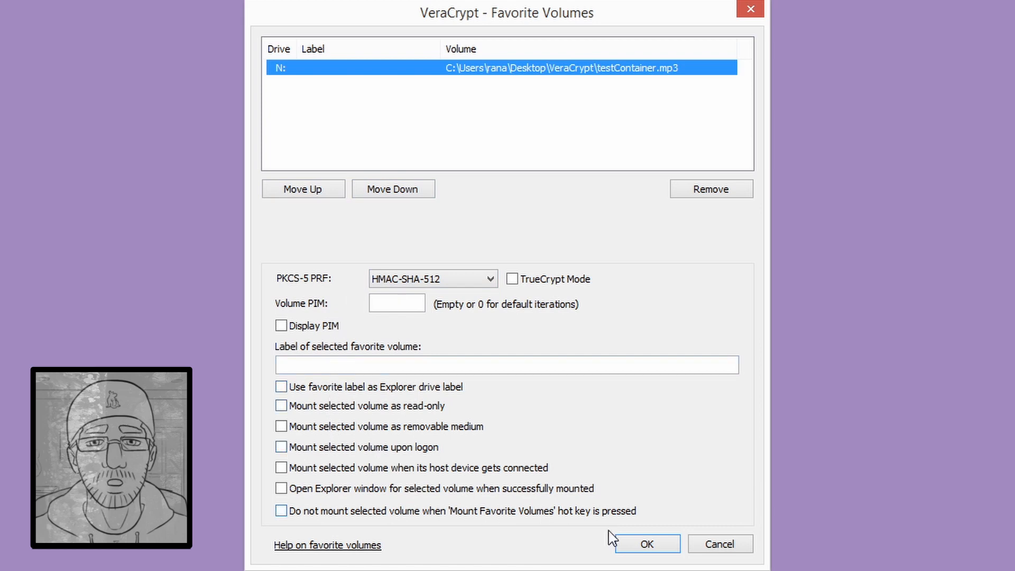
- Confirm the favourite settings, open drive N: to verify it's empty, then close it
{"action": "left_click", "coordinate": [645, 544]}
{"action": "right_click", "coordinate": [345, 202]}
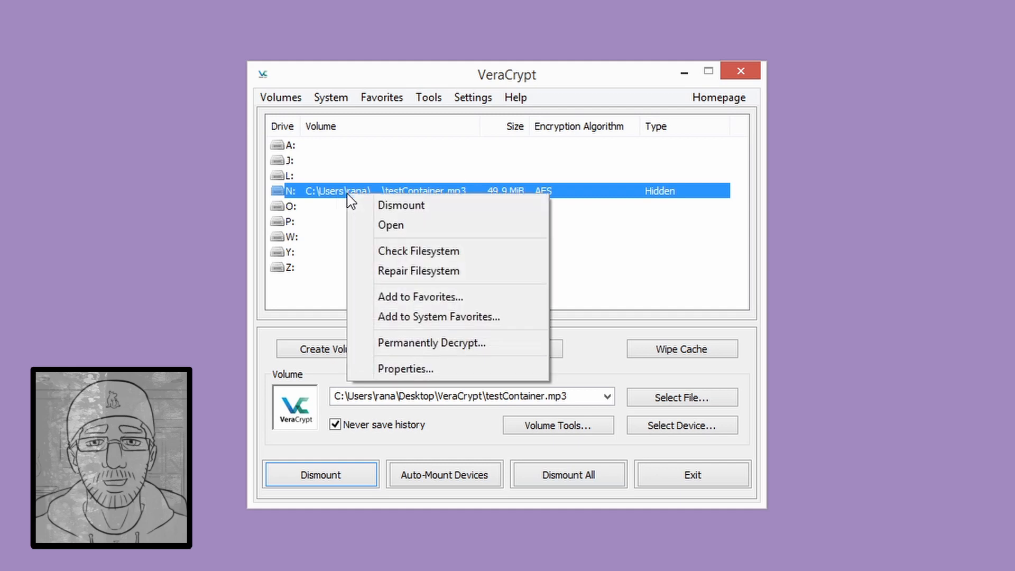
{"action": "left_click", "coordinate": [382, 225]}
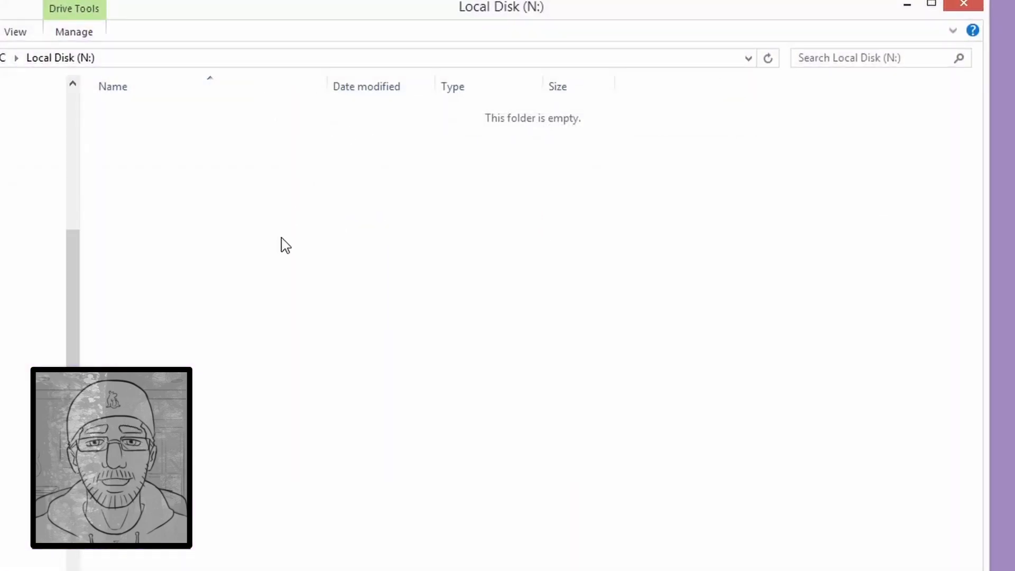
{"action": "left_click", "coordinate": [967, 4]}
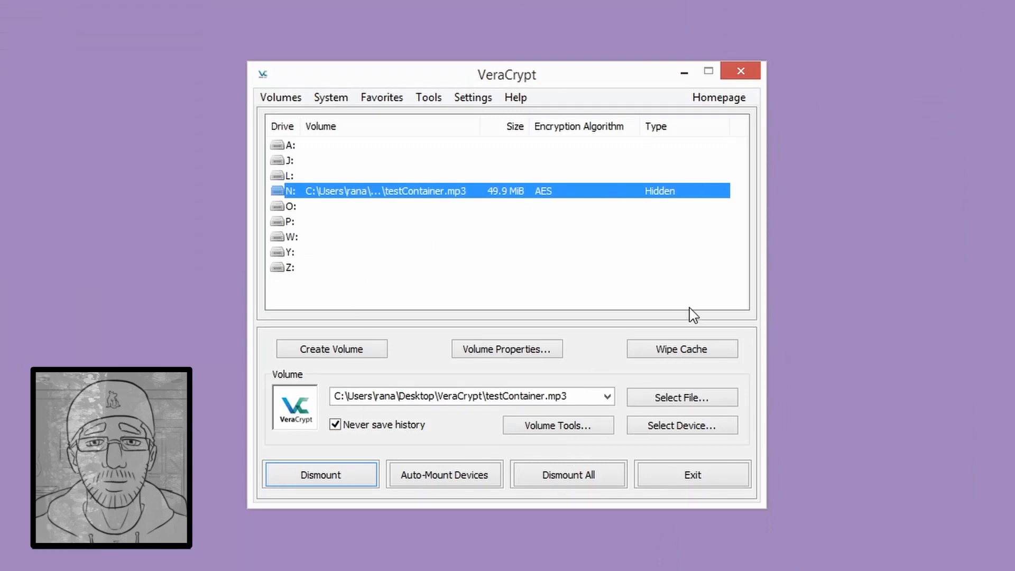
- Dismount the hidden volume from drive N:, leaving Preferences unchanged
{"action": "right_click", "coordinate": [605, 190]}
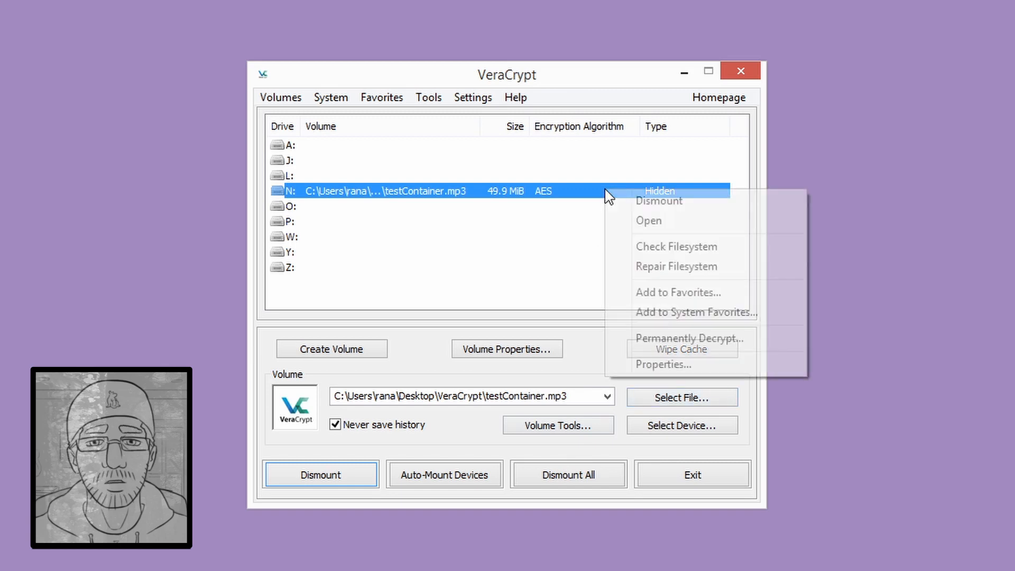
{"action": "left_click", "coordinate": [460, 98]}
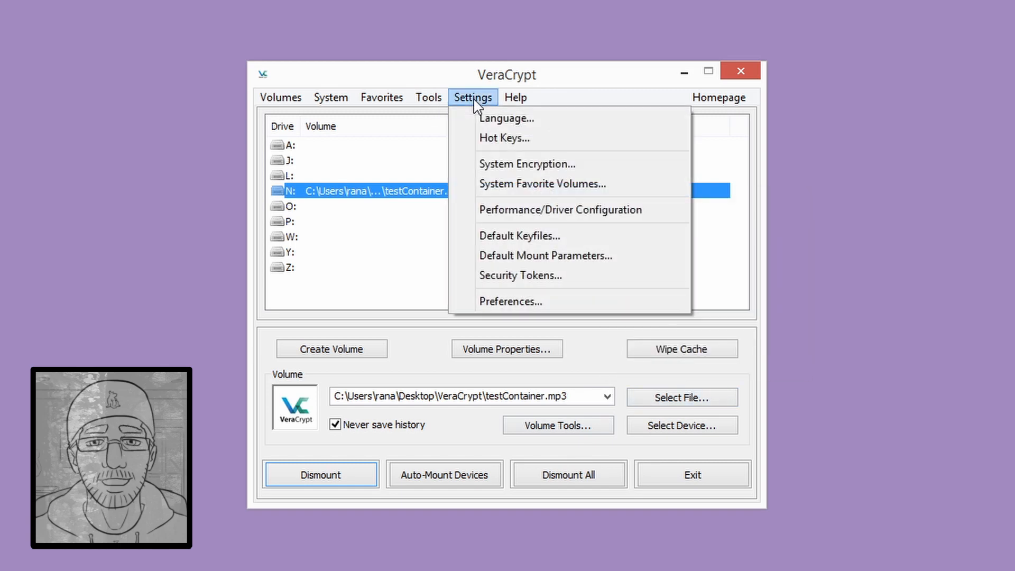
{"action": "left_click", "coordinate": [484, 303]}
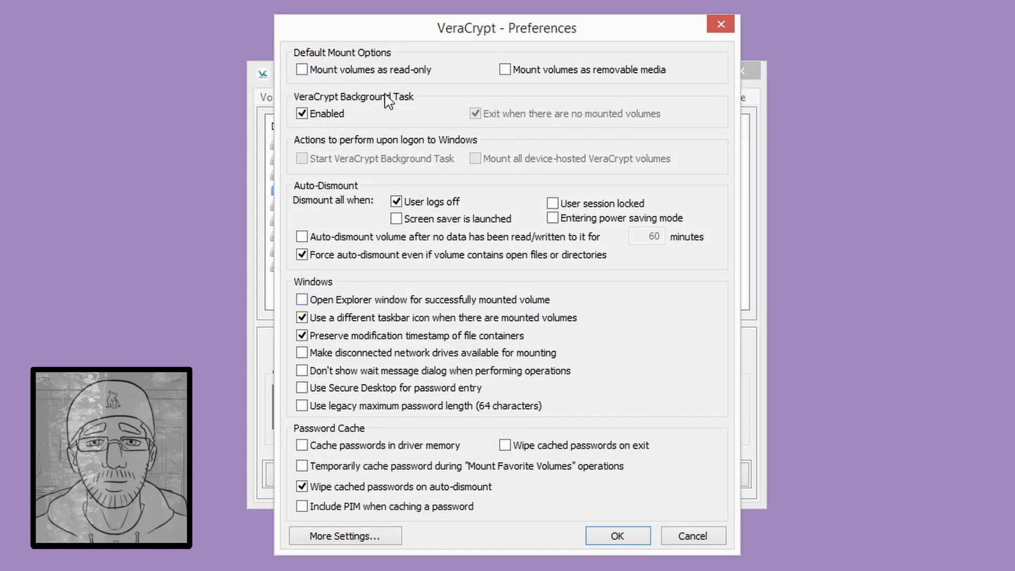
{"action": "left_click", "coordinate": [687, 535]}
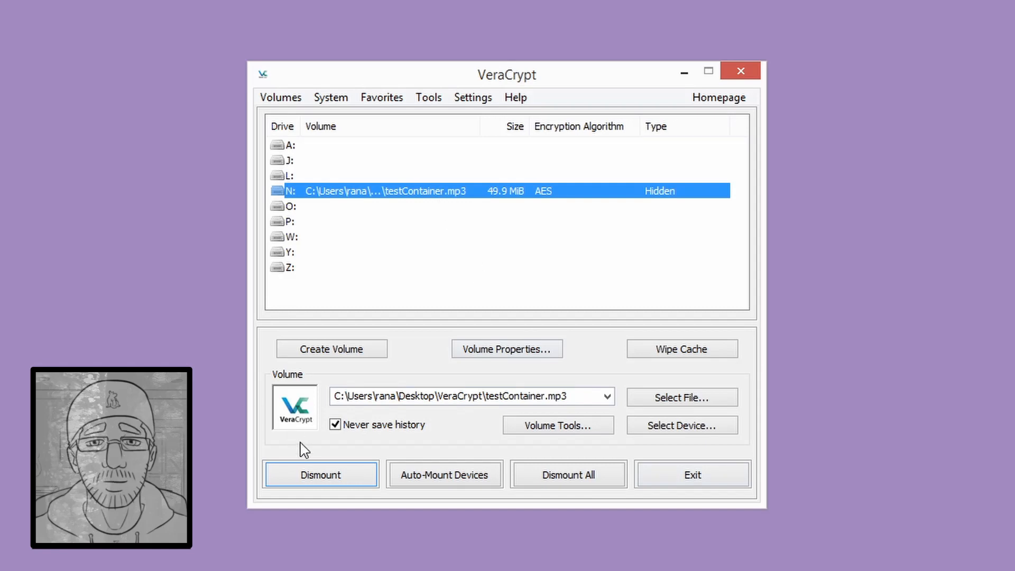
{"action": "left_click", "coordinate": [328, 474]}
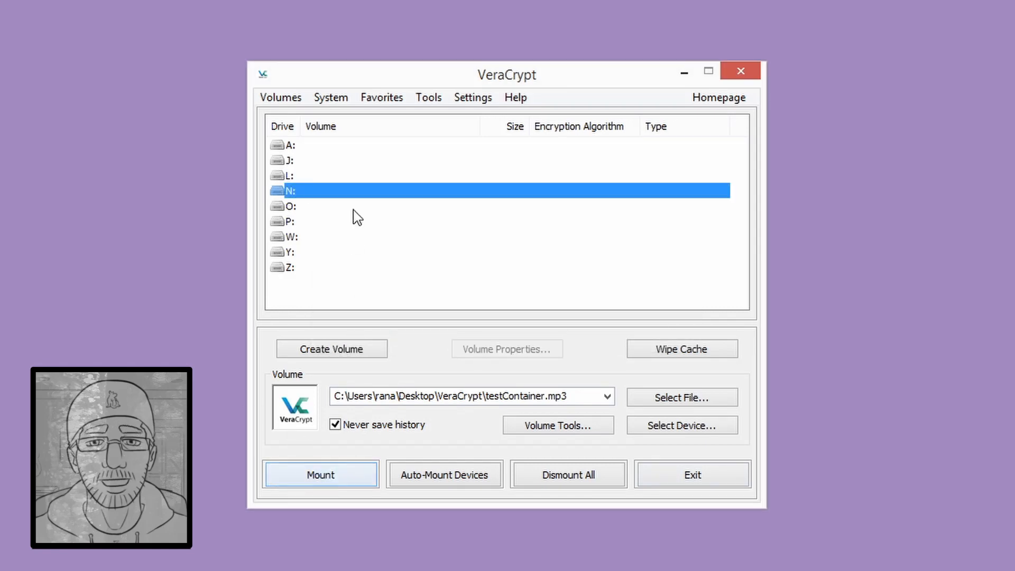
- Open the Security Tokens preferences and close them without changes
{"action": "left_click", "coordinate": [464, 99]}
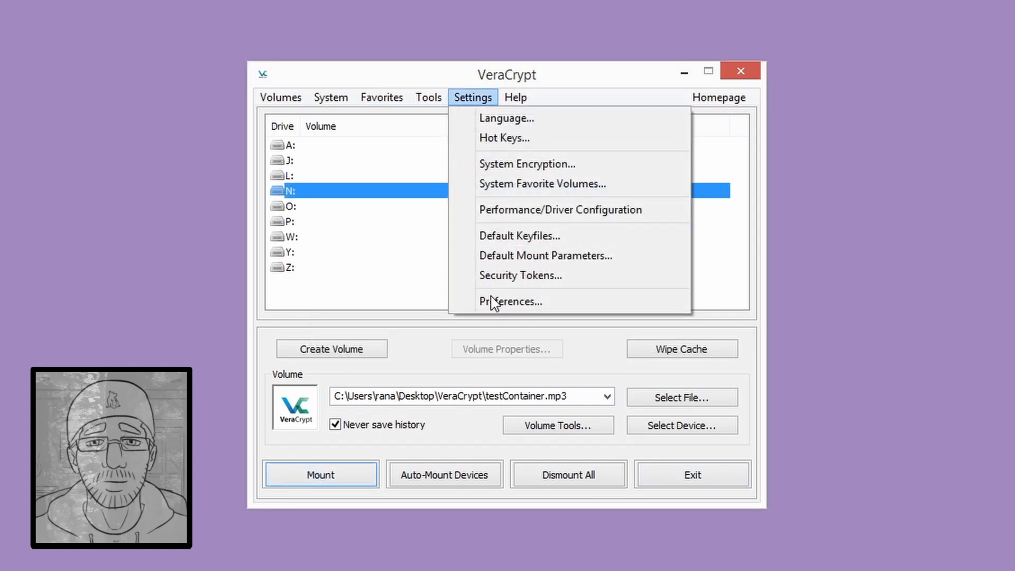
{"action": "left_click", "coordinate": [495, 276]}
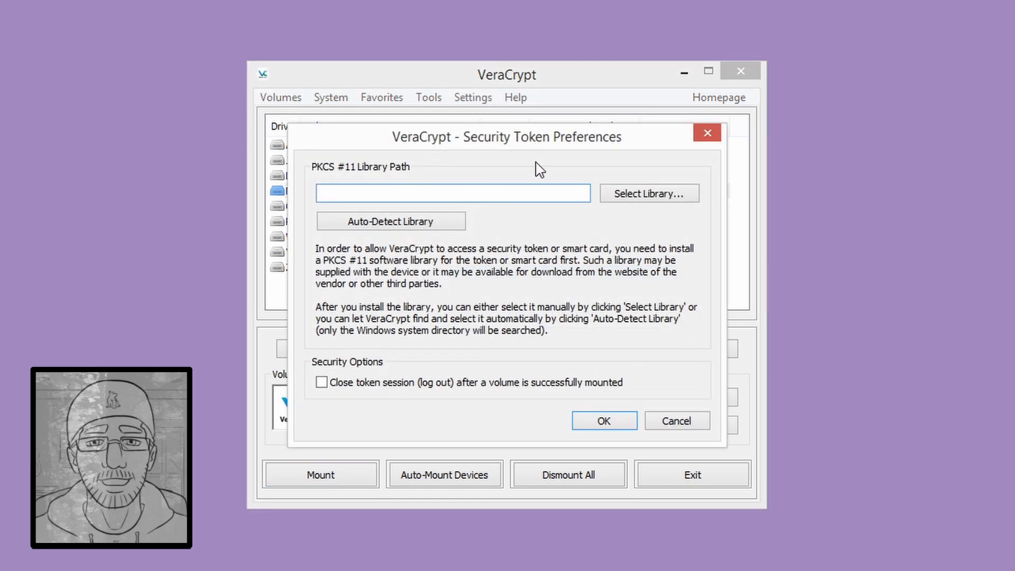
{"action": "left_click", "coordinate": [677, 421]}
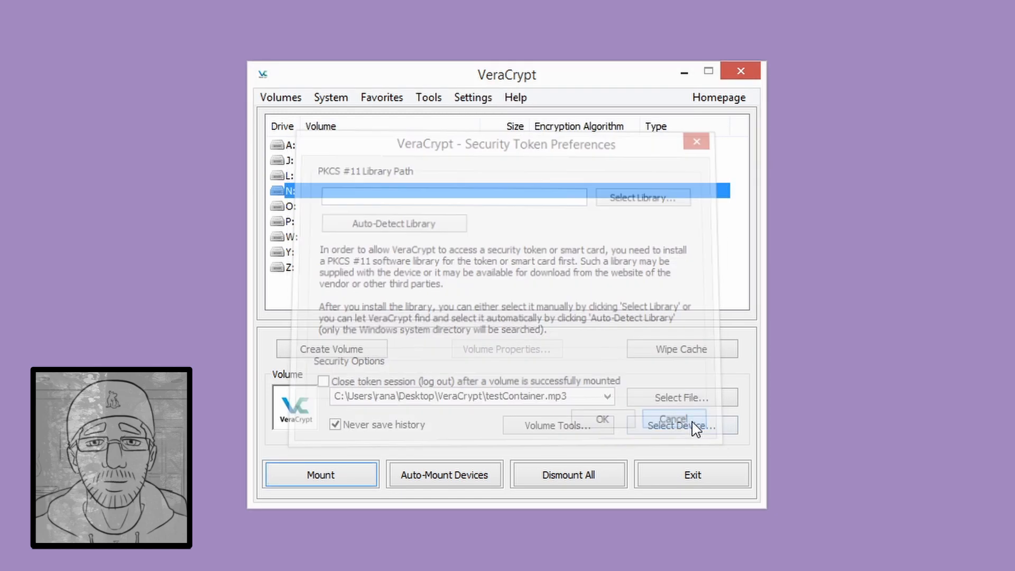
- Turn on Use Secure Desktop for password entry, save, and exit VeraCrypt
{"action": "left_click", "coordinate": [427, 99]}
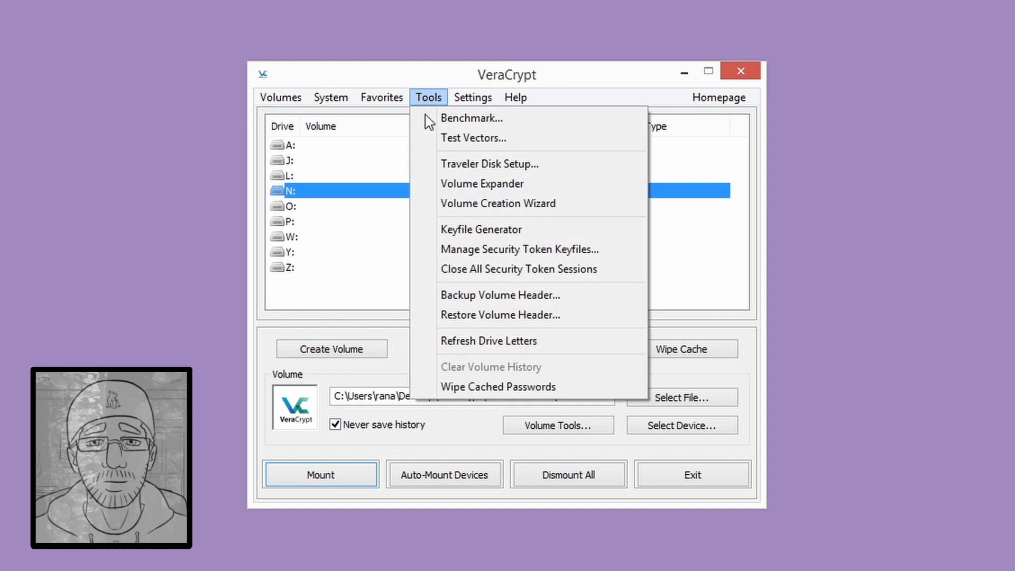
{"action": "mouse_move", "coordinate": [459, 95]}
{"action": "left_click", "coordinate": [510, 302]}
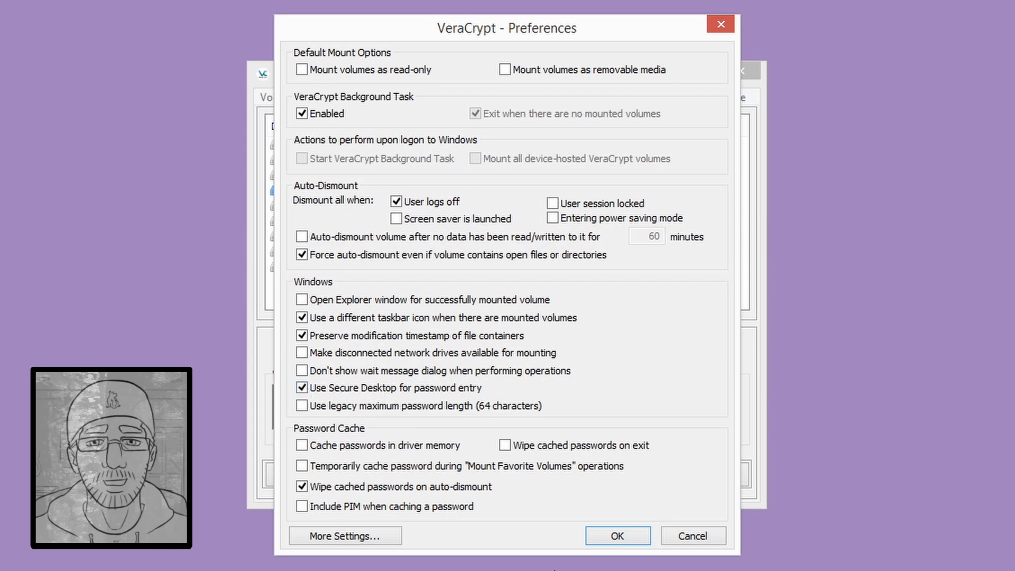
{"action": "left_click", "coordinate": [623, 537]}
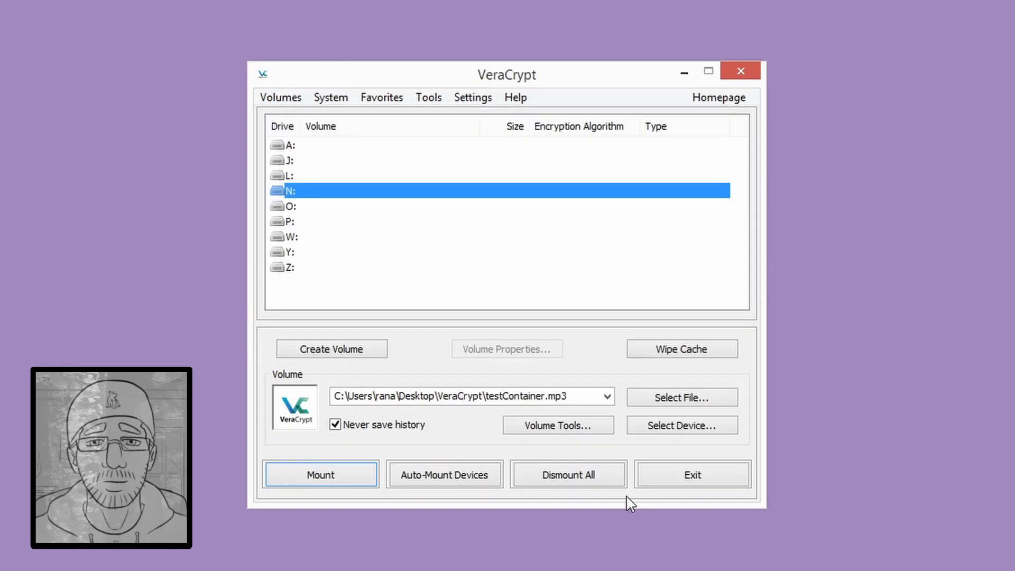
{"action": "left_click", "coordinate": [694, 478]}
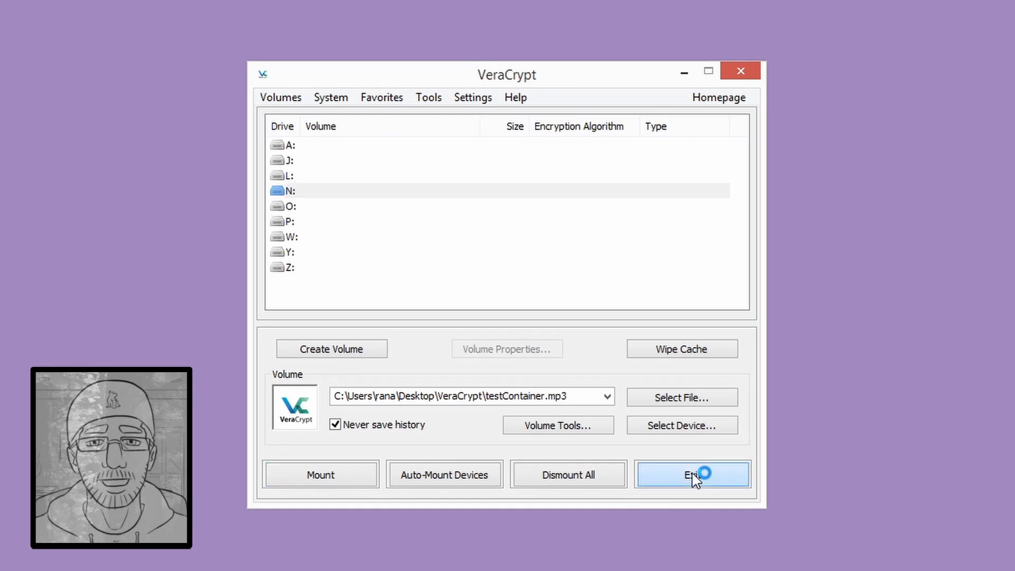